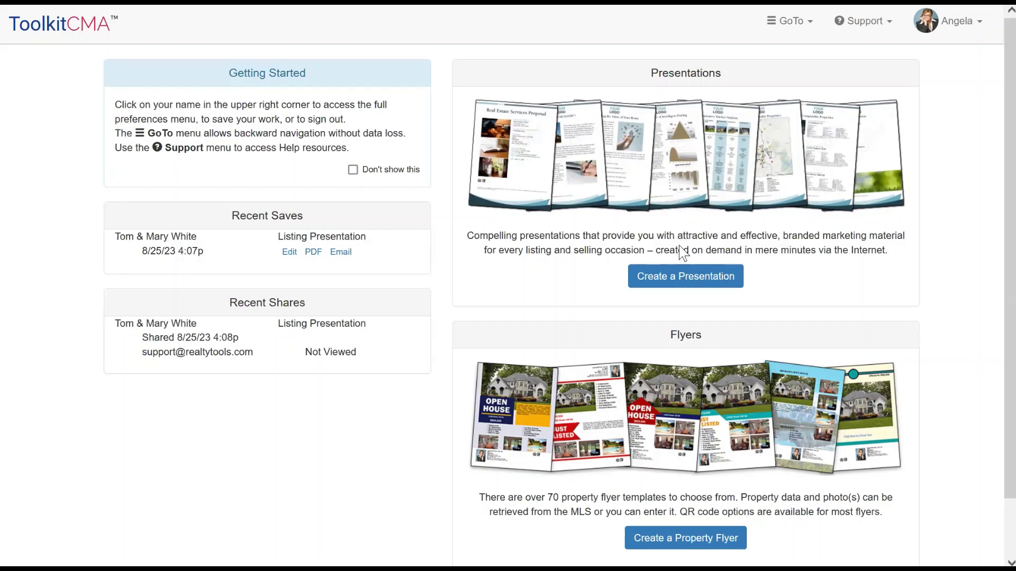
# - Create a new Listing Presentation and open its document selection page
pyautogui.click(682, 281)
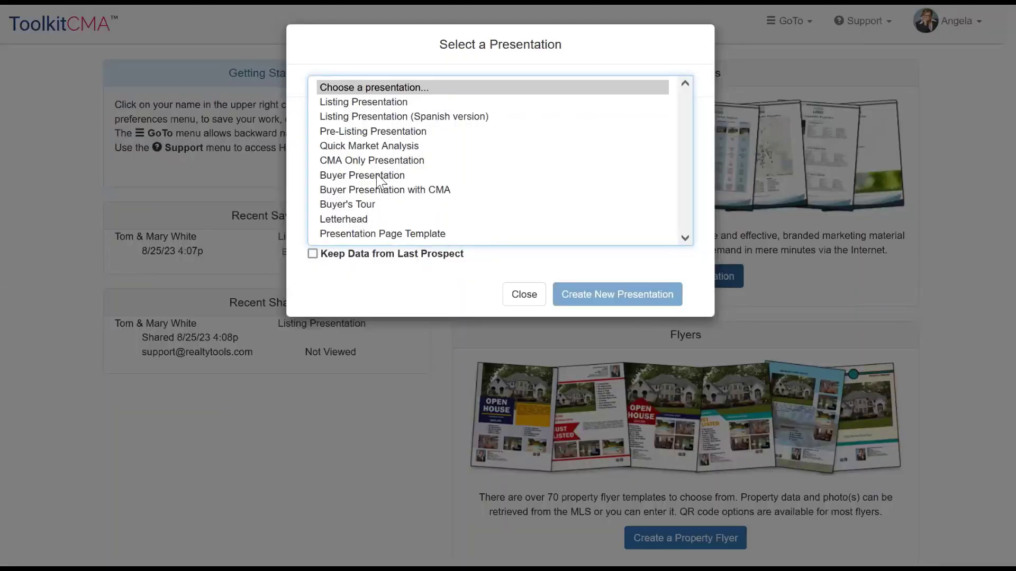
pyautogui.click(393, 104)
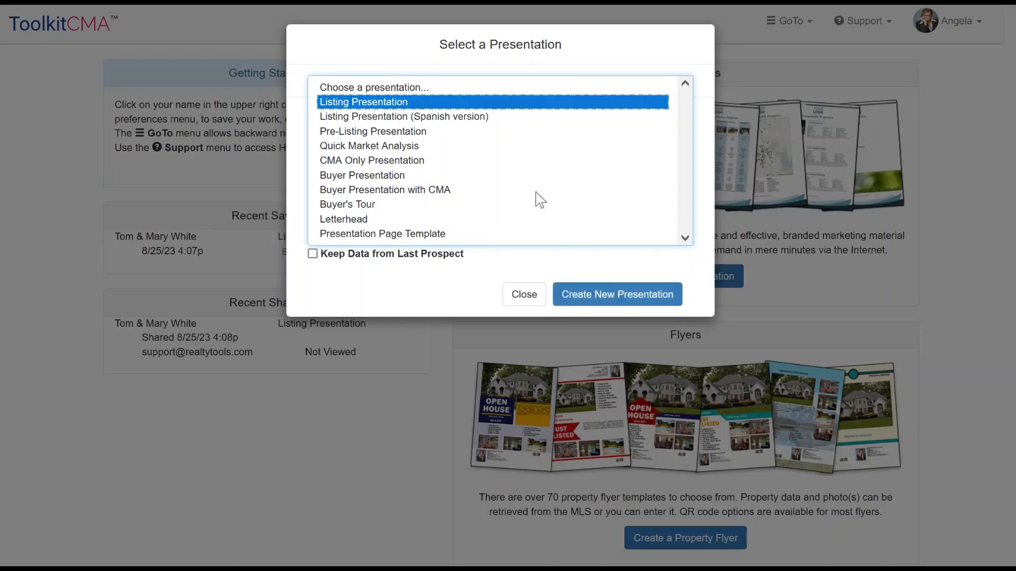
pyautogui.click(617, 295)
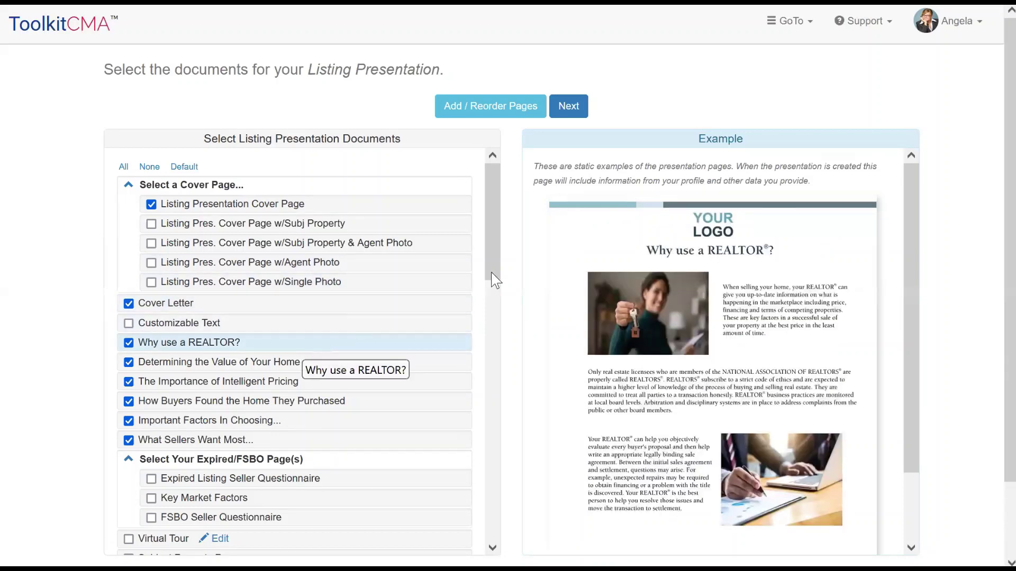
# - Include the Aerial Map of Comparable Properties page and exclude the plain Map of Comparable Properties
pyautogui.moveTo(491, 272); pyautogui.dragTo(503, 363)
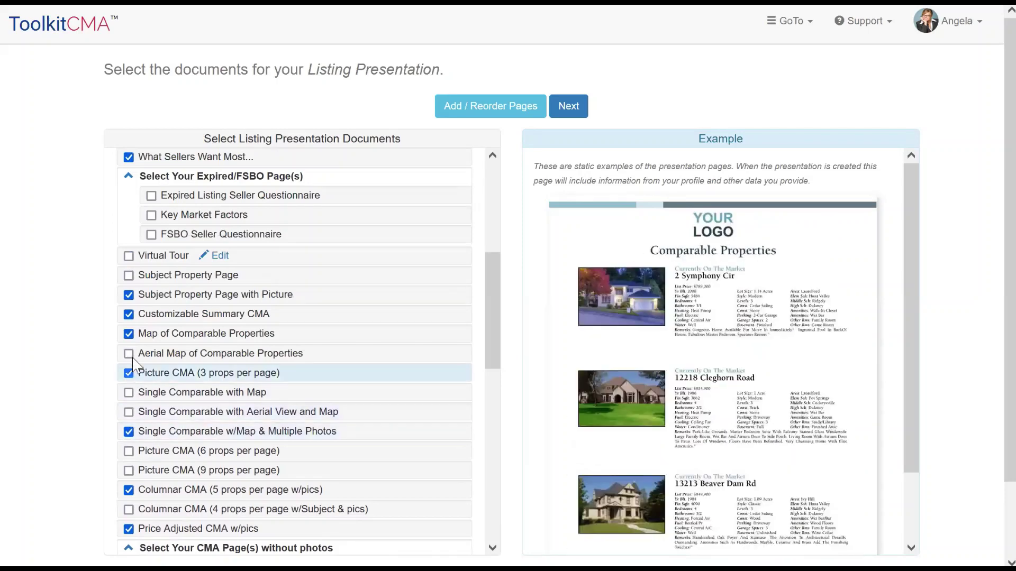
pyautogui.click(128, 353)
pyautogui.click(129, 334)
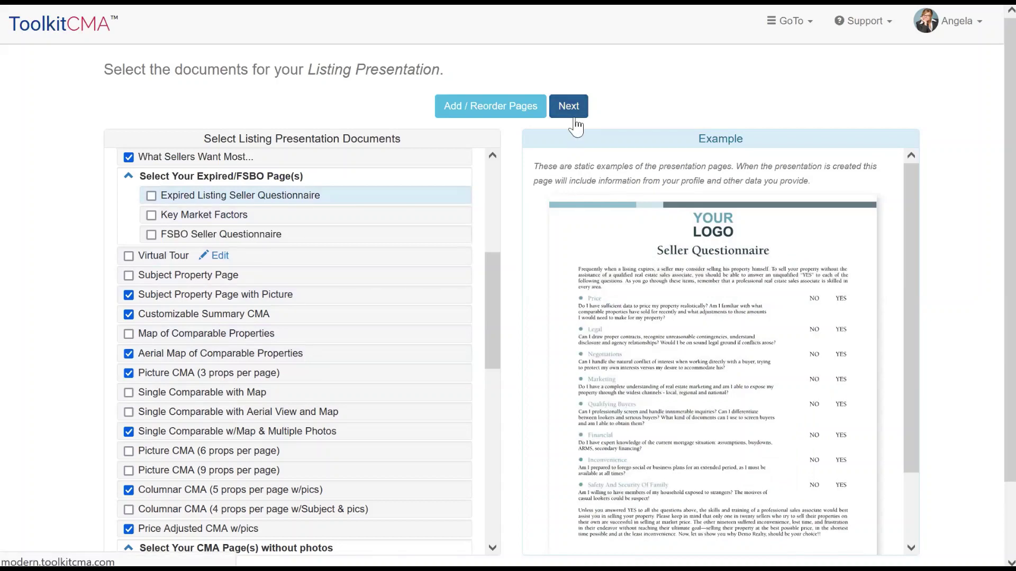
# - Advance to the Prospect Information form and check its name and mailing street address entries
pyautogui.click(575, 119)
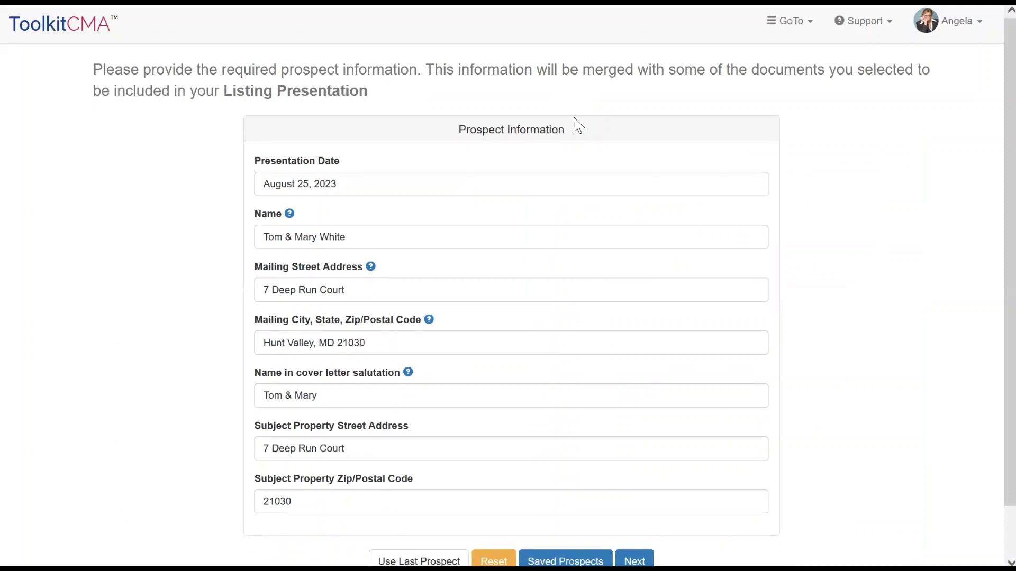
pyautogui.click(368, 234)
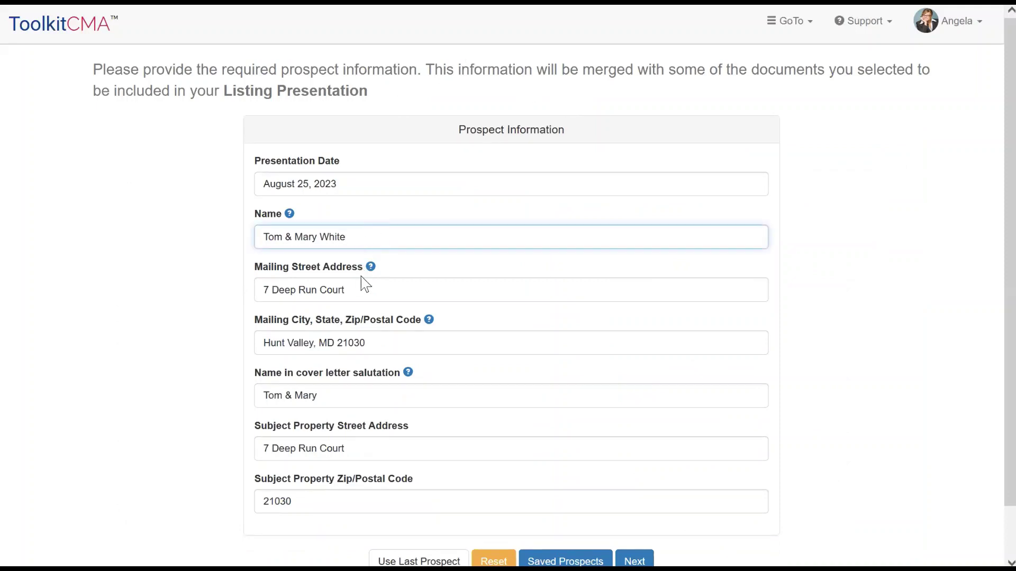
pyautogui.click(360, 294)
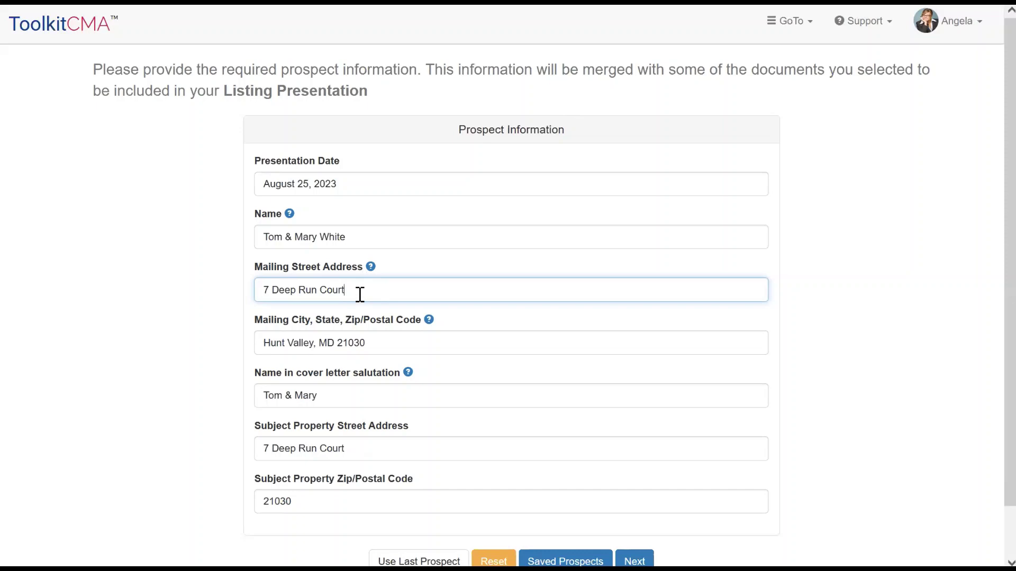
pyautogui.scroll(-2, 868, 376)
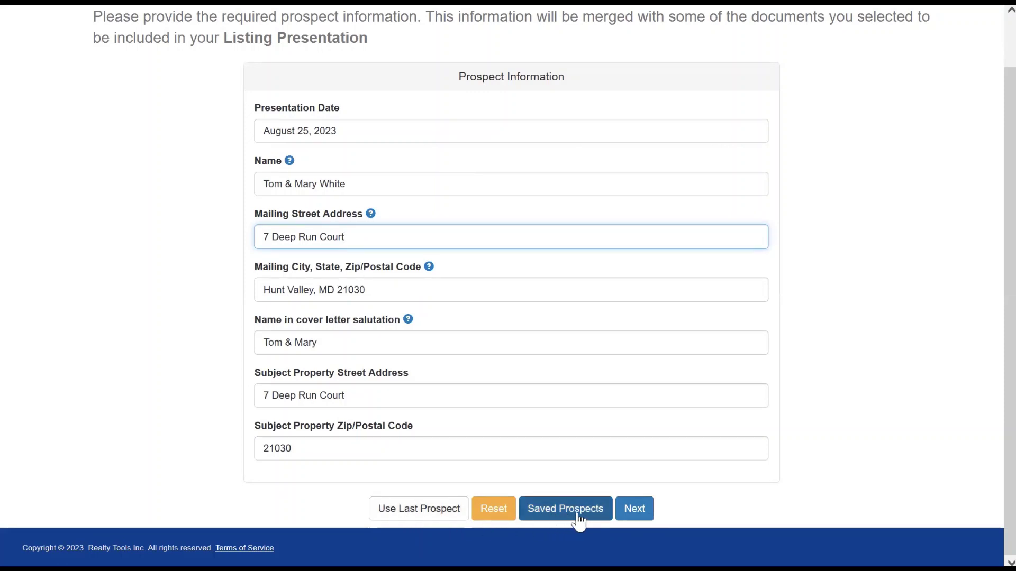
# - Open the Cover Letter and review its salutation, letter body and 'Sincerely,' closing
pyautogui.click(643, 519)
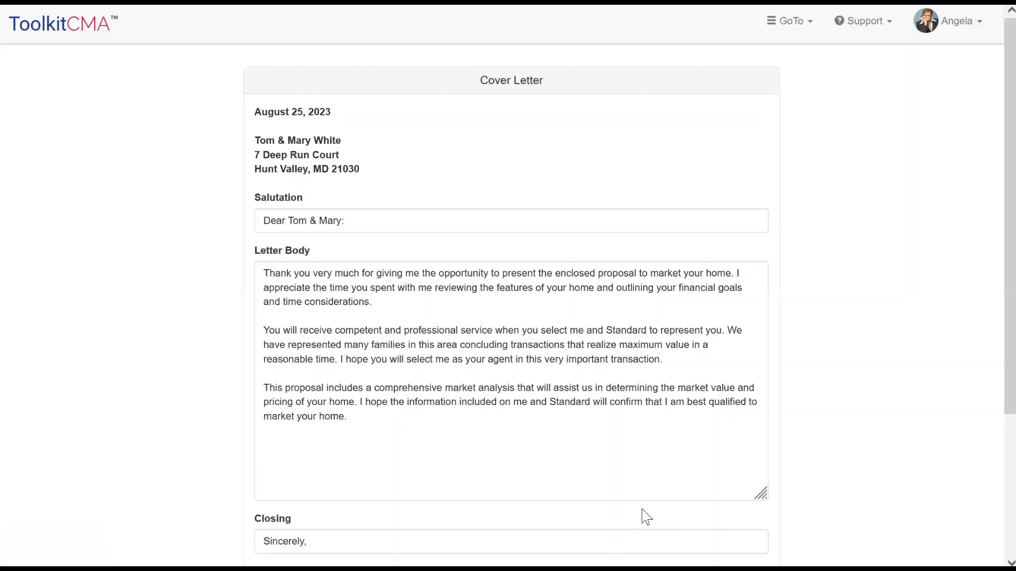
pyautogui.click(423, 214)
pyautogui.click(382, 305)
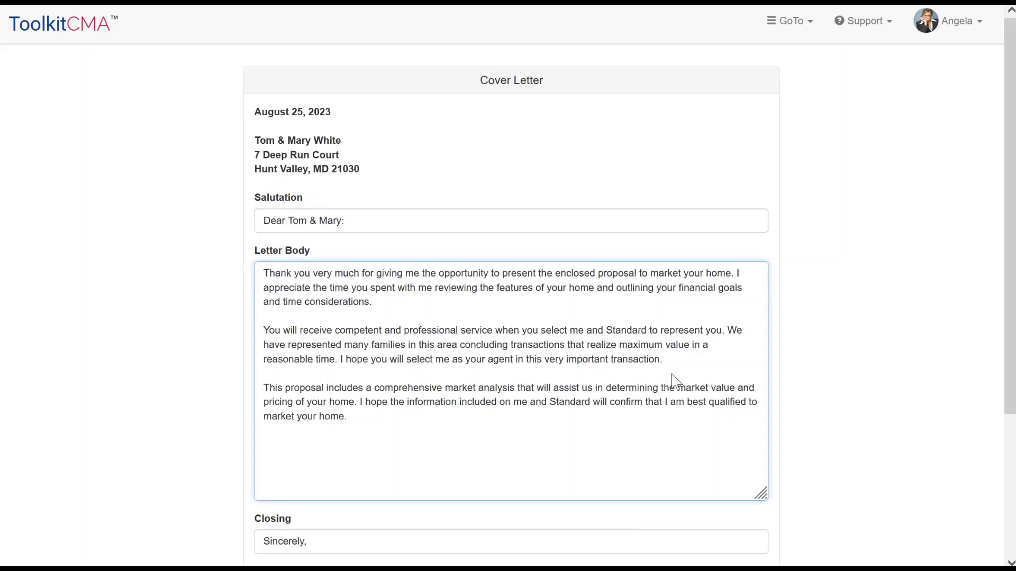
pyautogui.scroll(-3, 860, 397)
pyautogui.scroll(-2, 871, 298)
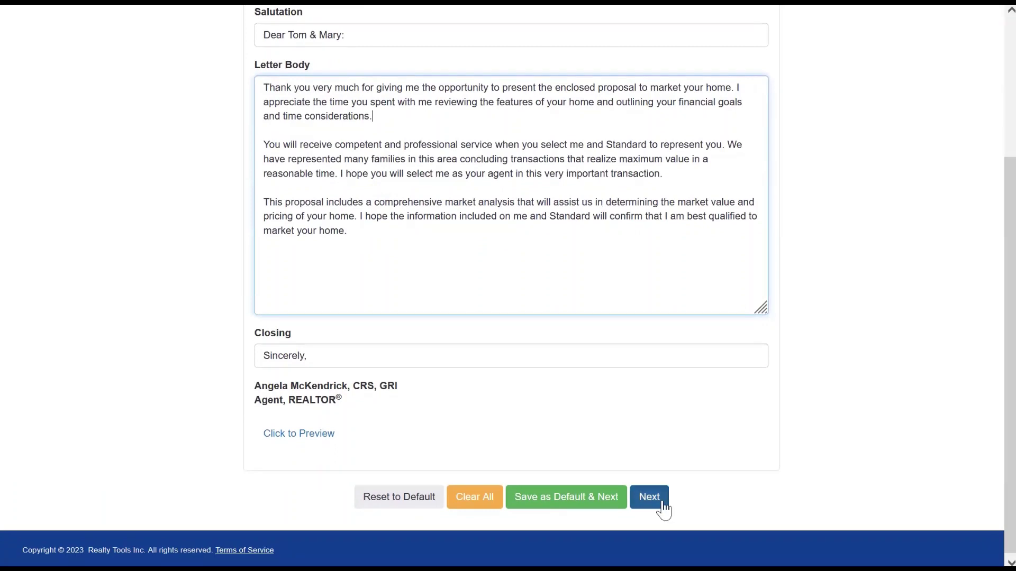
# - Accept the cover letter and load property listings from the Demo MLS
pyautogui.click(666, 508)
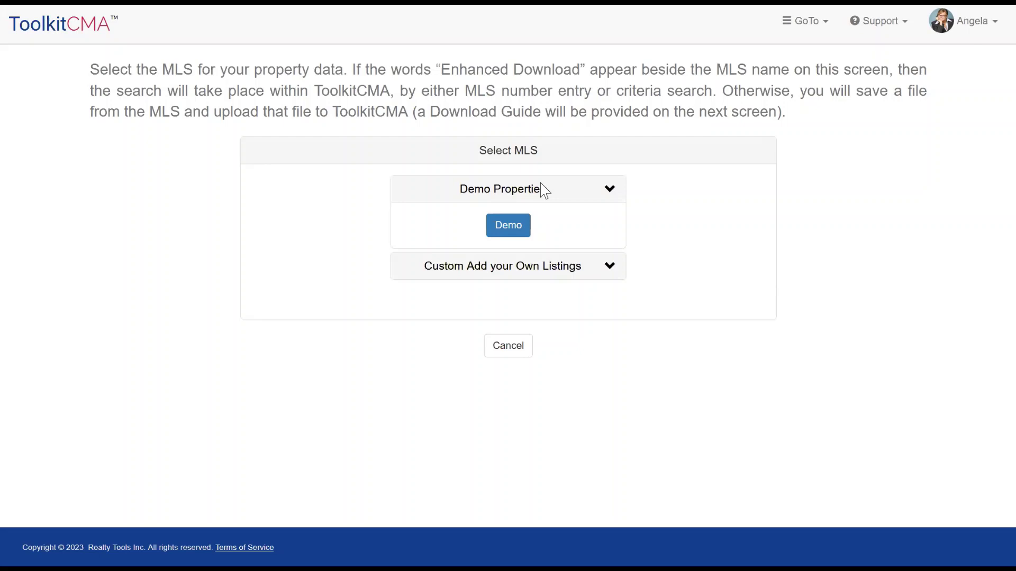
pyautogui.click(510, 230)
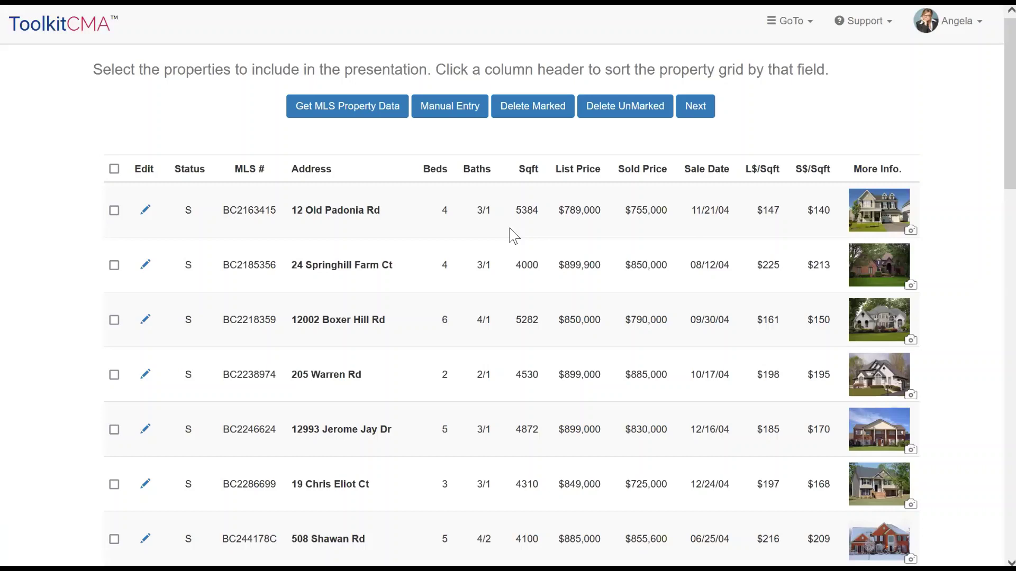
pyautogui.click(113, 211)
pyautogui.click(115, 266)
pyautogui.click(114, 320)
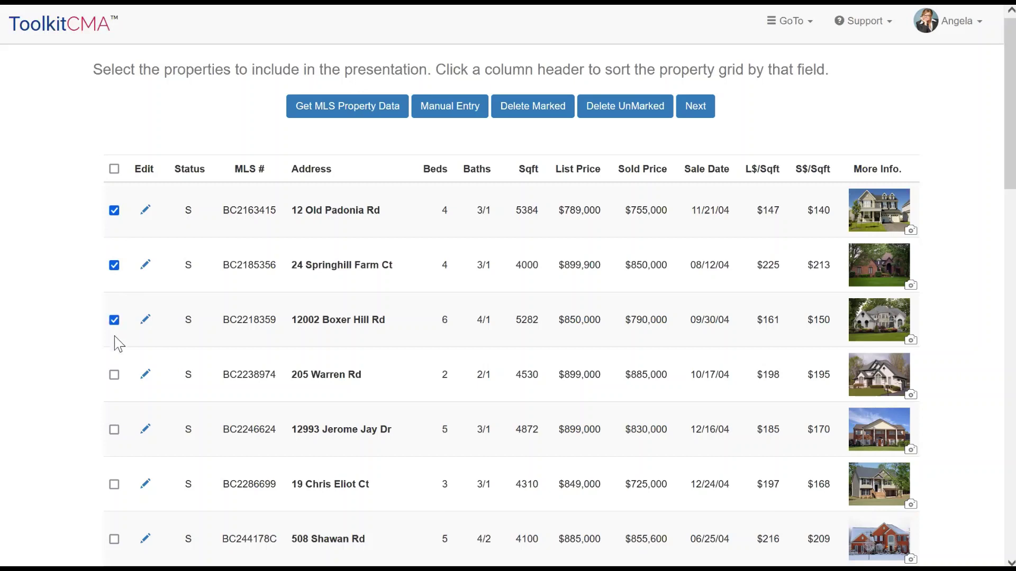
pyautogui.click(115, 375)
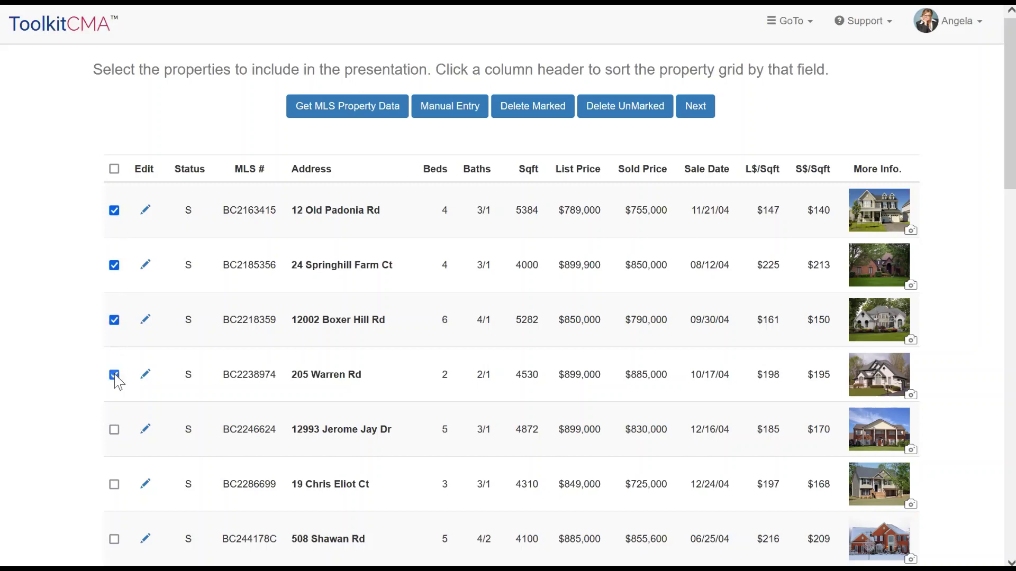
pyautogui.click(114, 431)
pyautogui.click(696, 115)
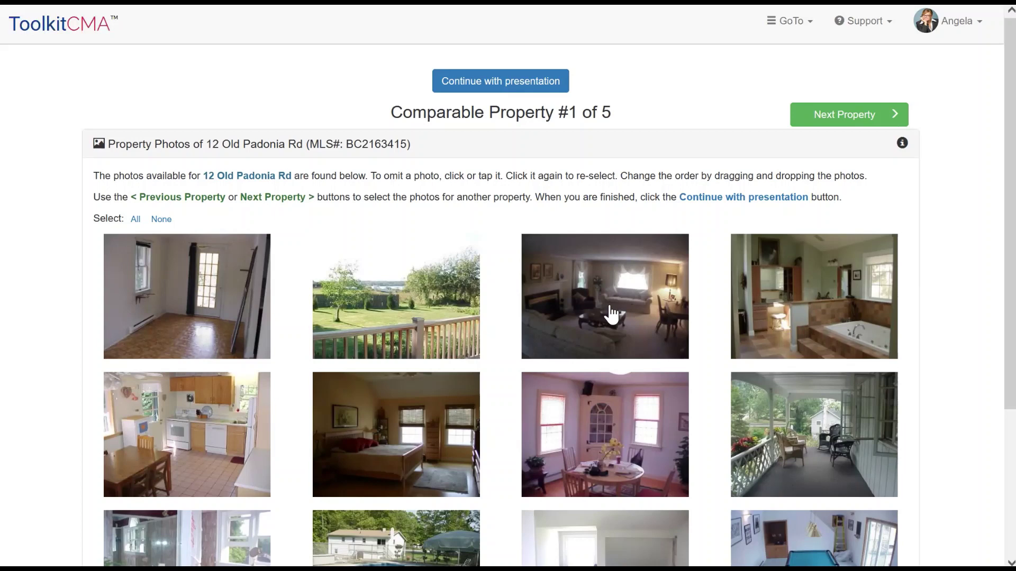
# - Omit the living room and bedroom photos and move the kitchen photo into first position
pyautogui.click(611, 313)
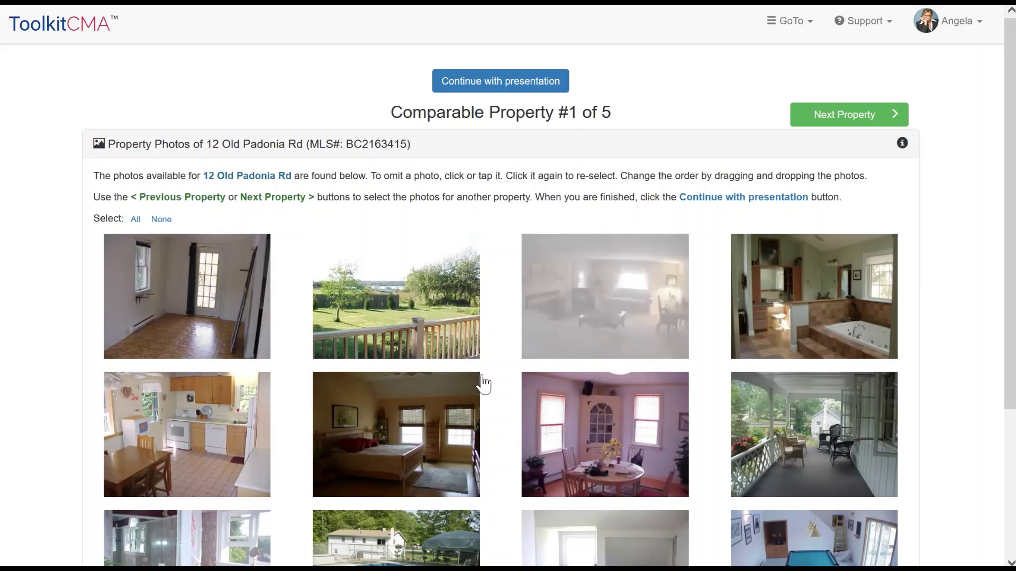
pyautogui.click(405, 446)
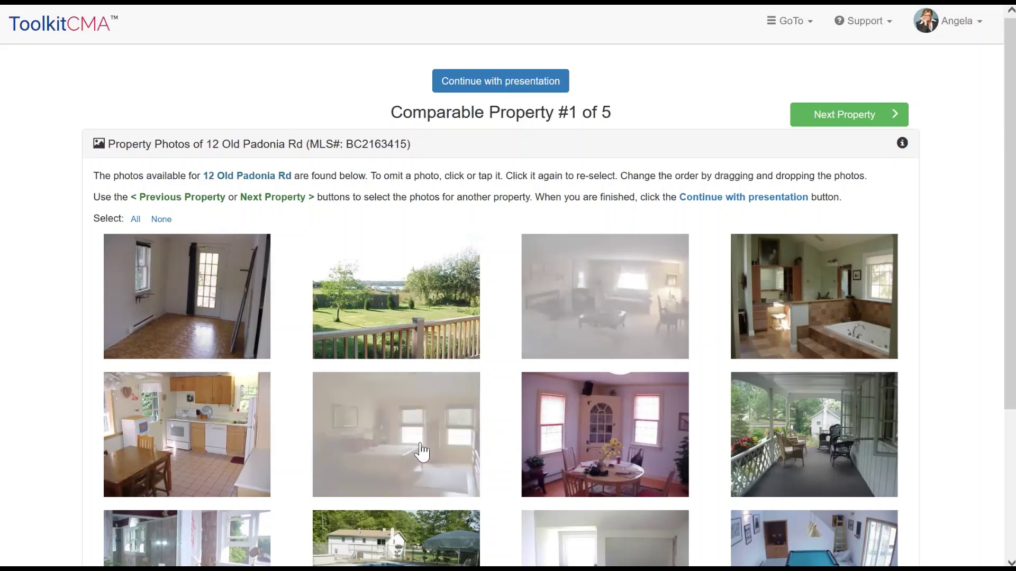
pyautogui.moveTo(221, 450); pyautogui.dragTo(201, 292)
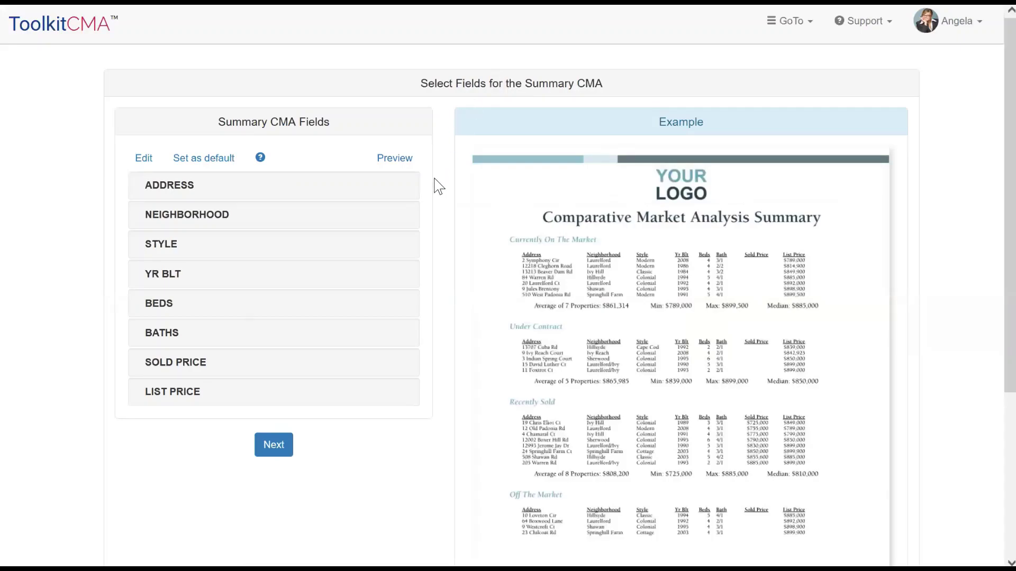
# - Edit the Summary CMA fields: remove Style, move List Price above Sold Price, add DOM last
pyautogui.moveTo(420, 85); pyautogui.dragTo(613, 84)
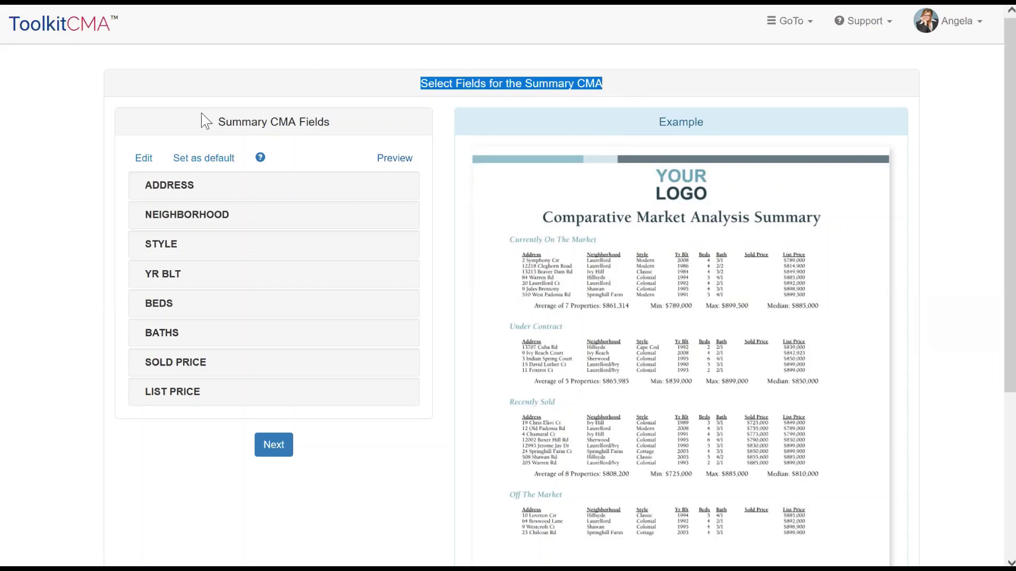
pyautogui.click(143, 159)
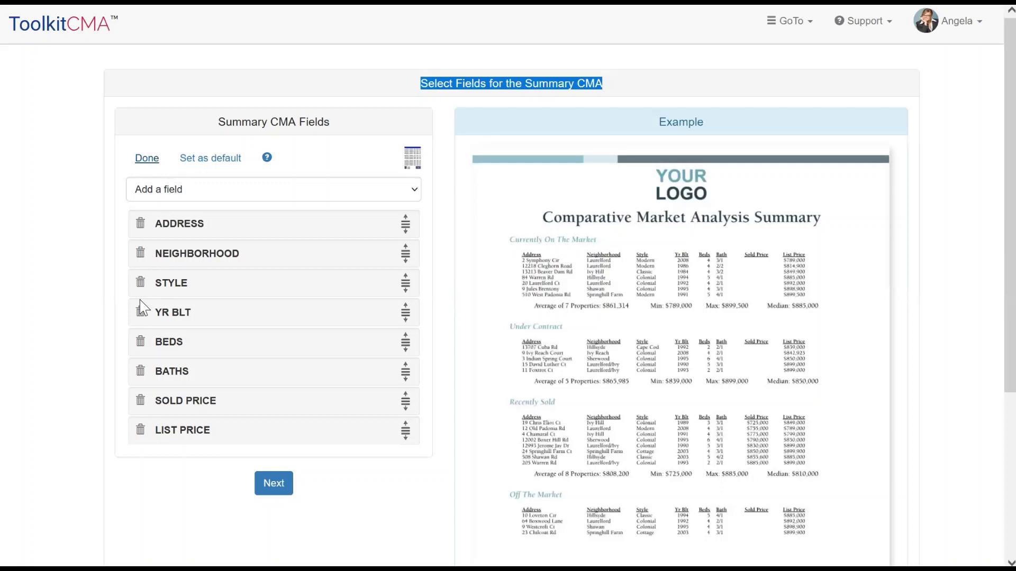
pyautogui.click(140, 284)
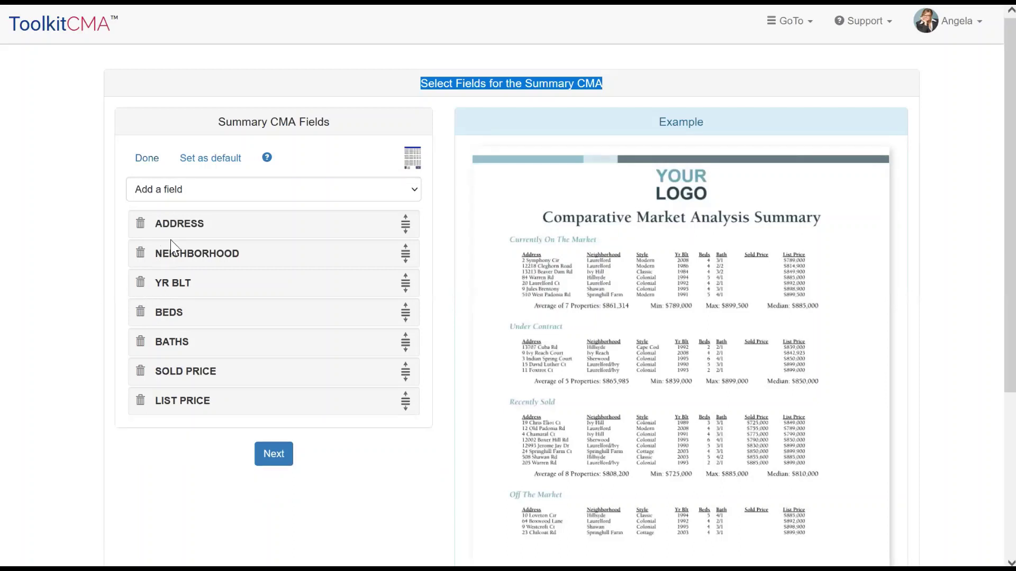
pyautogui.moveTo(402, 401); pyautogui.dragTo(410, 358)
pyautogui.click(274, 190)
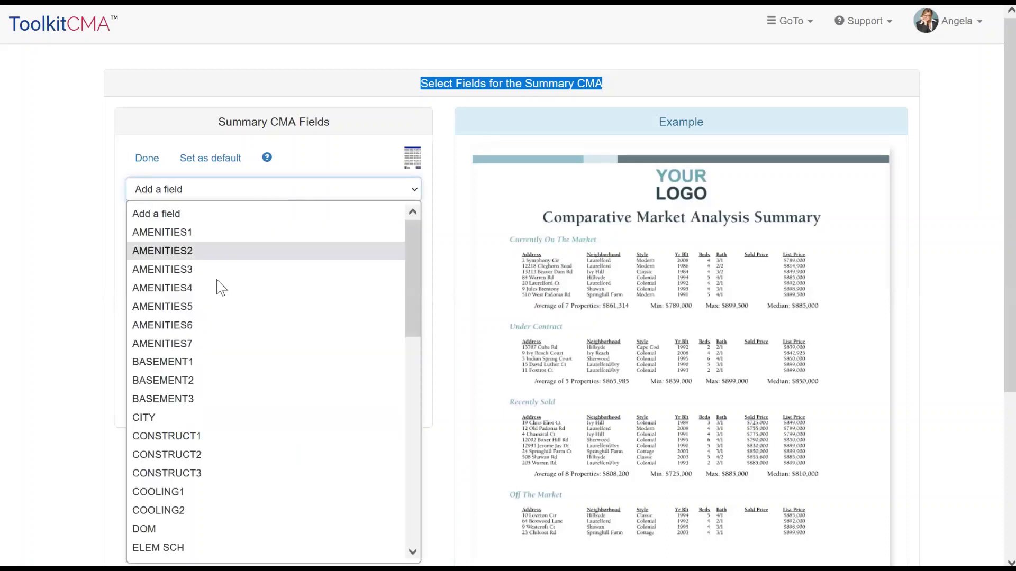
pyautogui.click(155, 530)
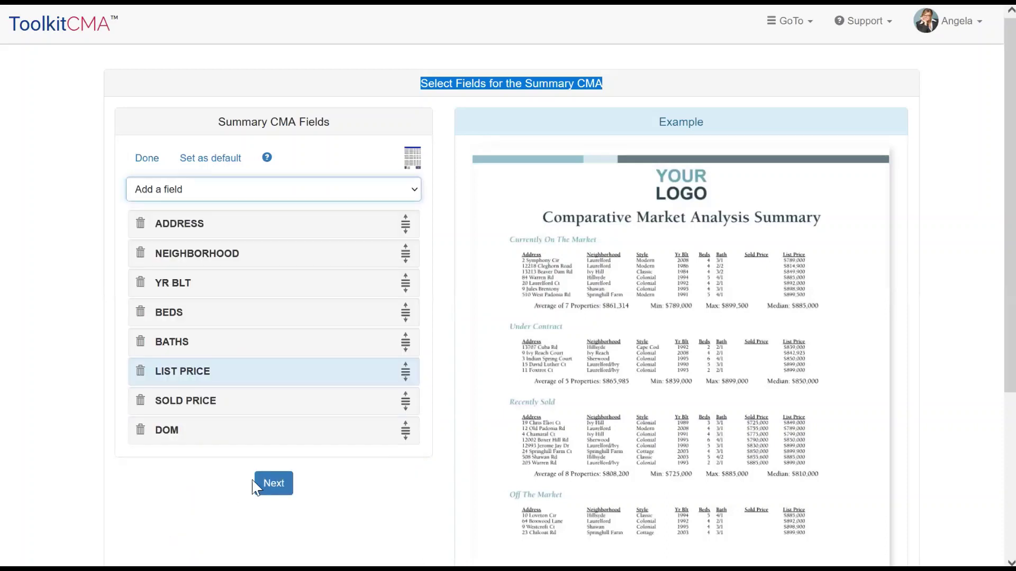
pyautogui.click(268, 484)
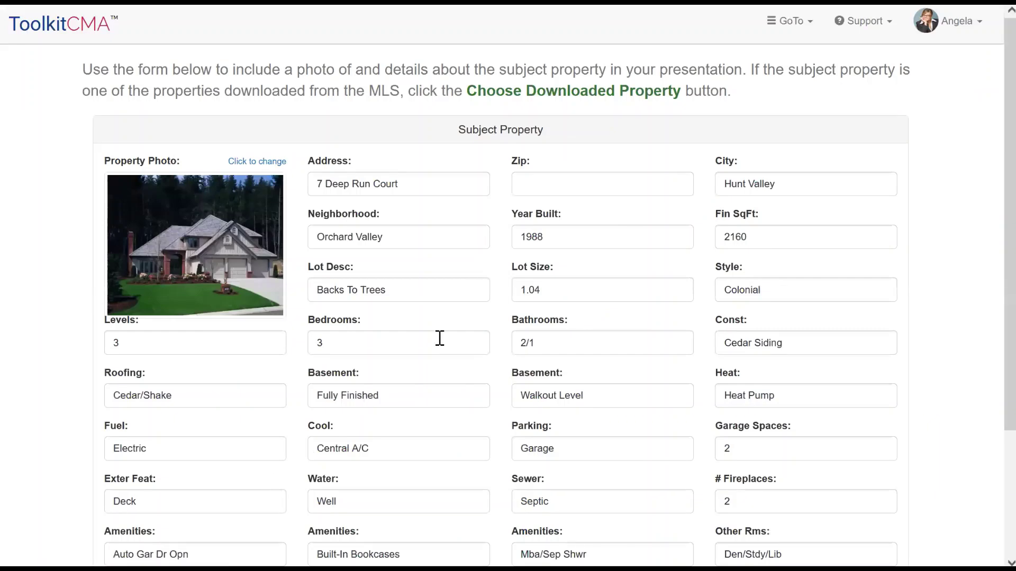
pyautogui.click(455, 182)
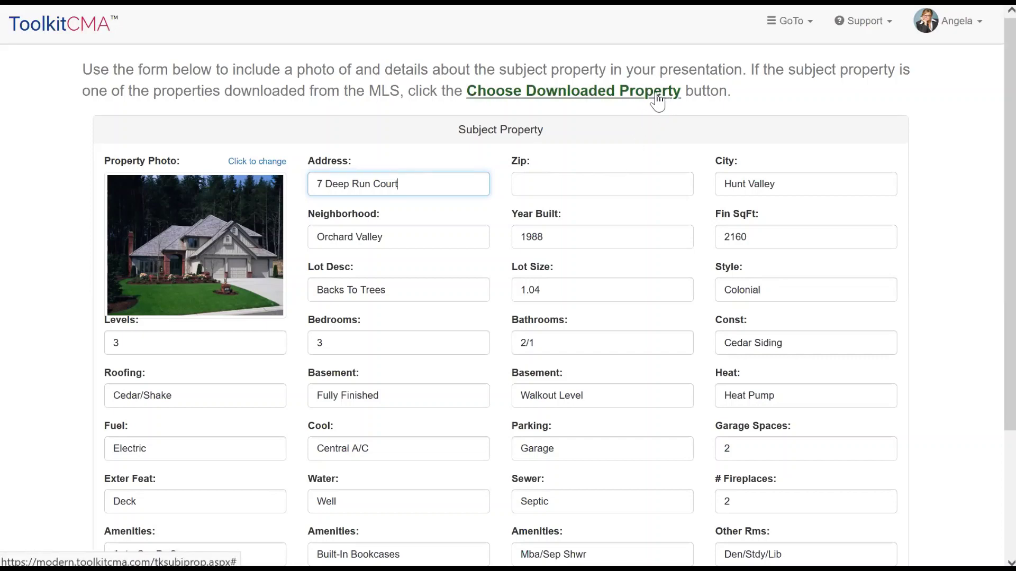
pyautogui.click(571, 94)
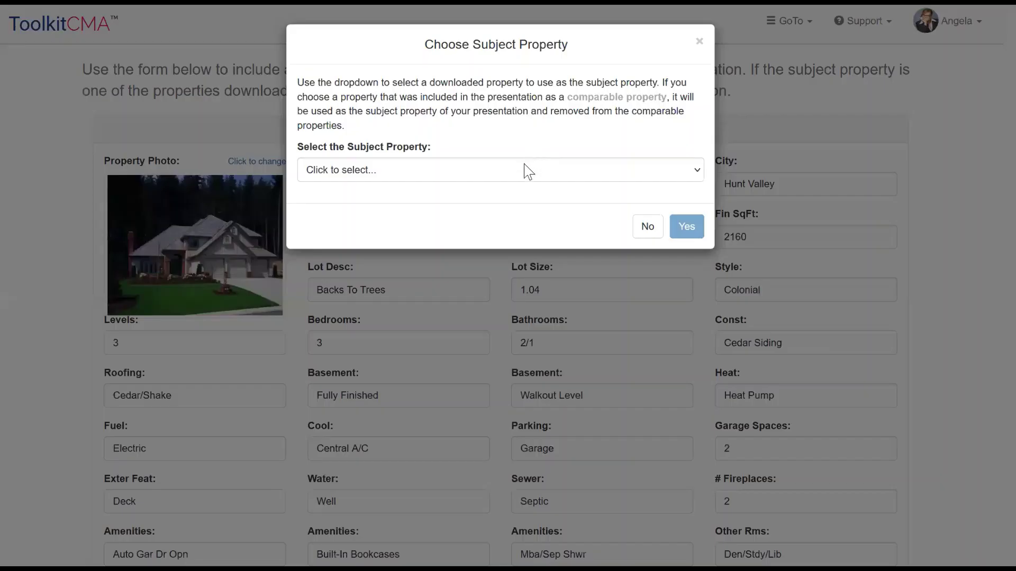
pyautogui.click(527, 170)
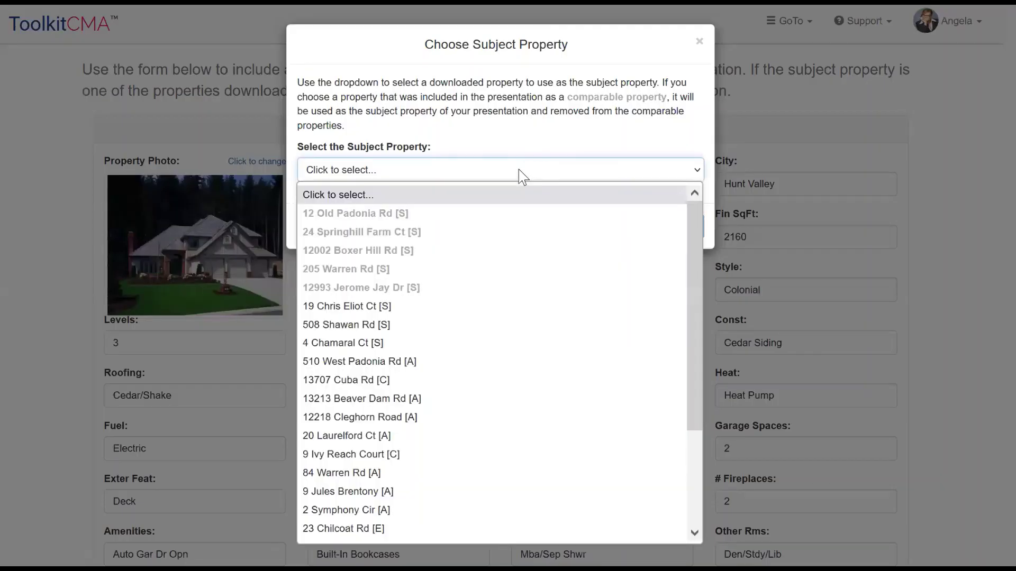
pyautogui.click(375, 307)
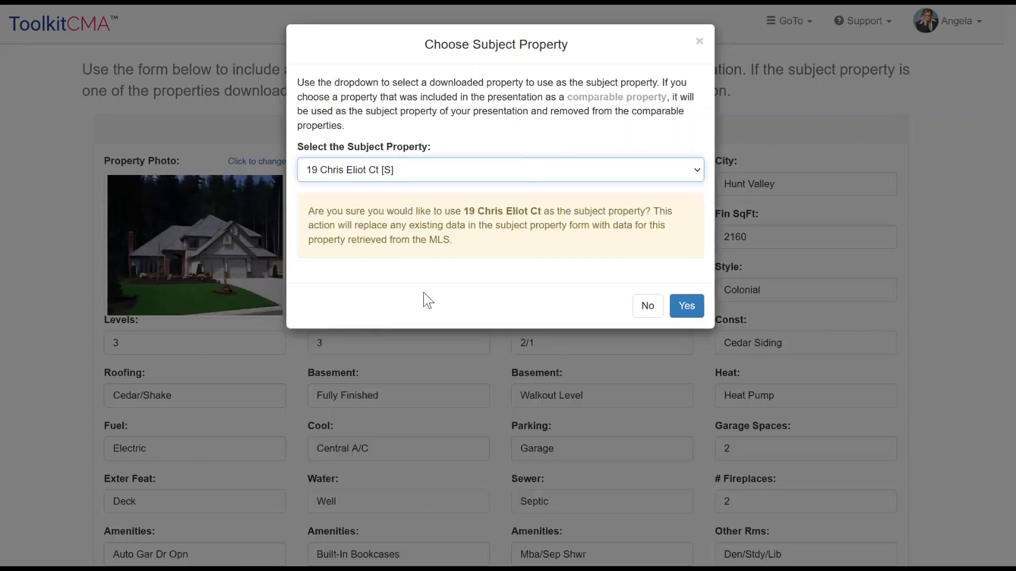
pyautogui.click(686, 312)
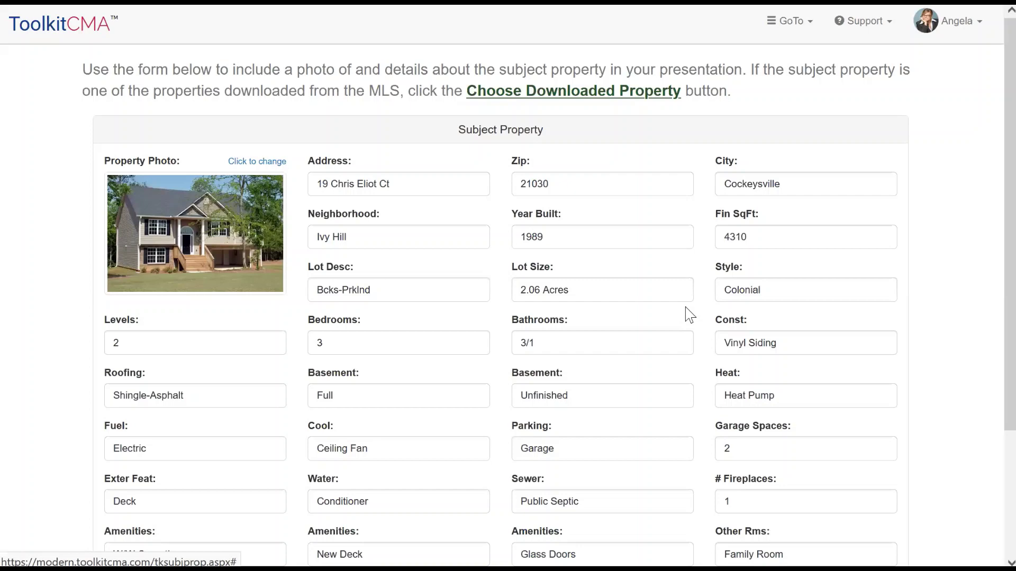
pyautogui.scroll(-3, 923, 367)
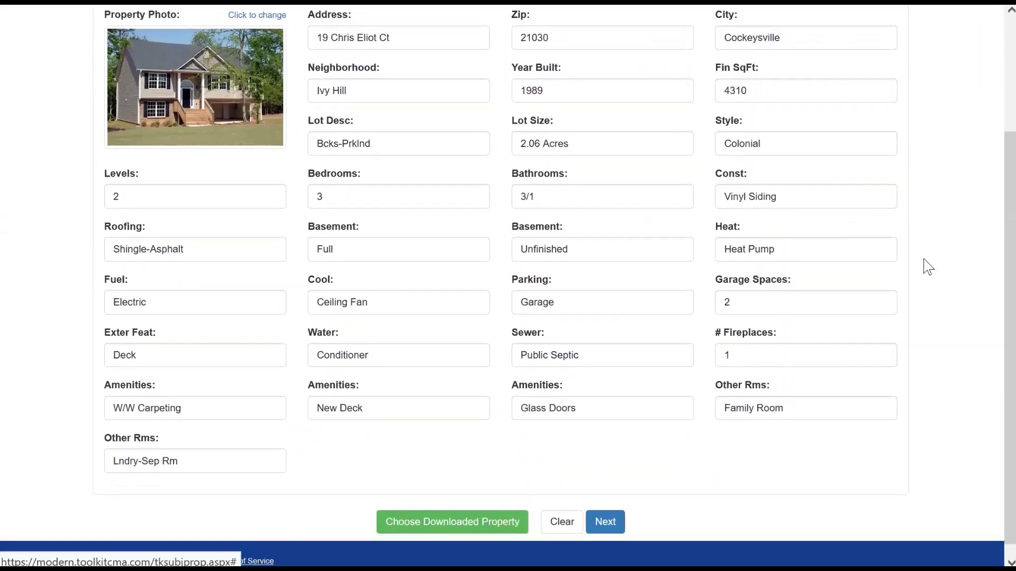
pyautogui.click(606, 517)
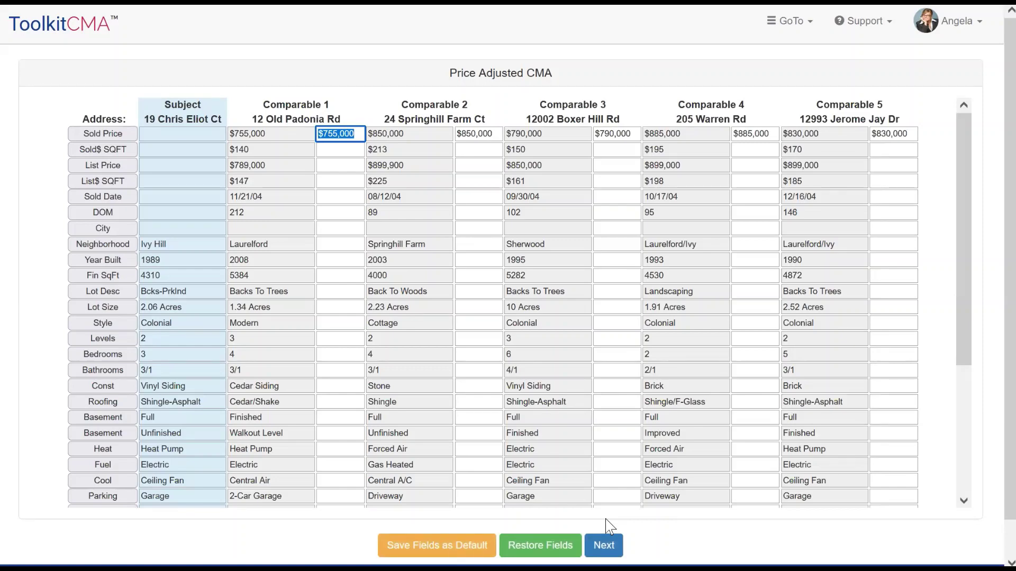
# - Accept the $822,000 price-adjusted CMA and the 798000–847000 recommended price range
pyautogui.click(352, 337)
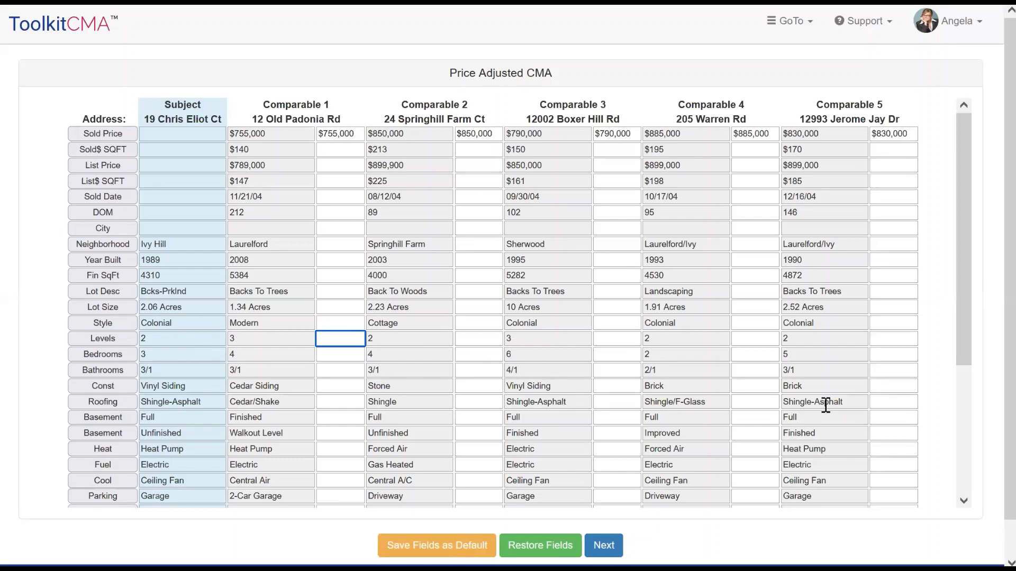
pyautogui.moveTo(964, 360); pyautogui.dragTo(948, 495)
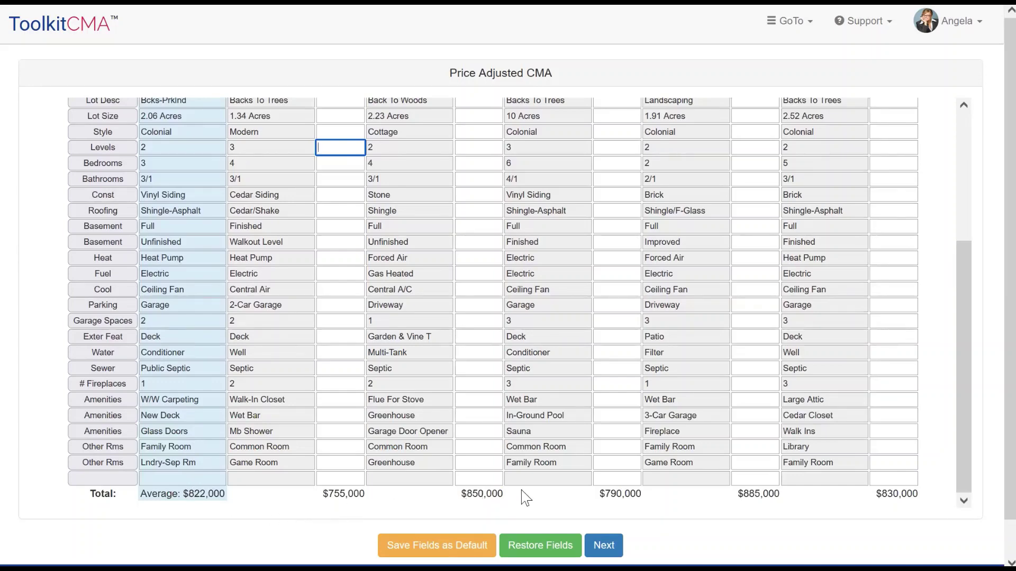
pyautogui.click(604, 546)
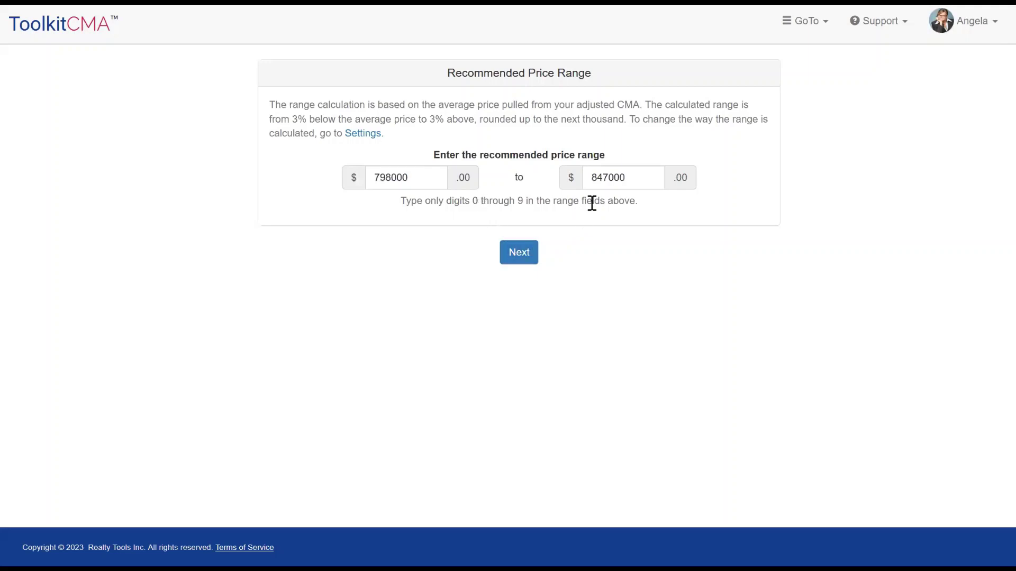
pyautogui.click(520, 255)
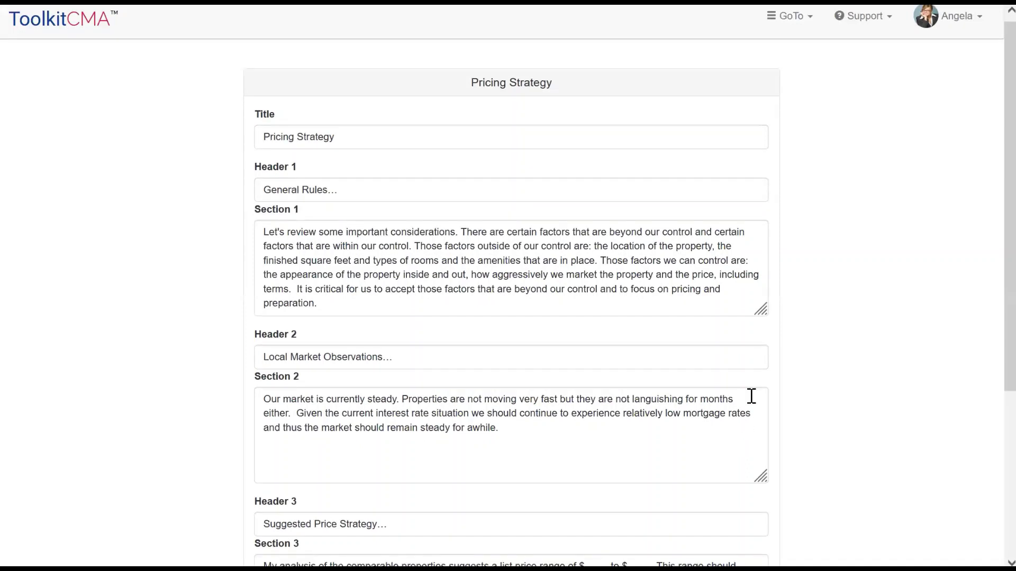
# - Fill Section 3's price placeholders with $798,000 and $847,000, then save as default and continue
pyautogui.scroll(-4, 739, 327)
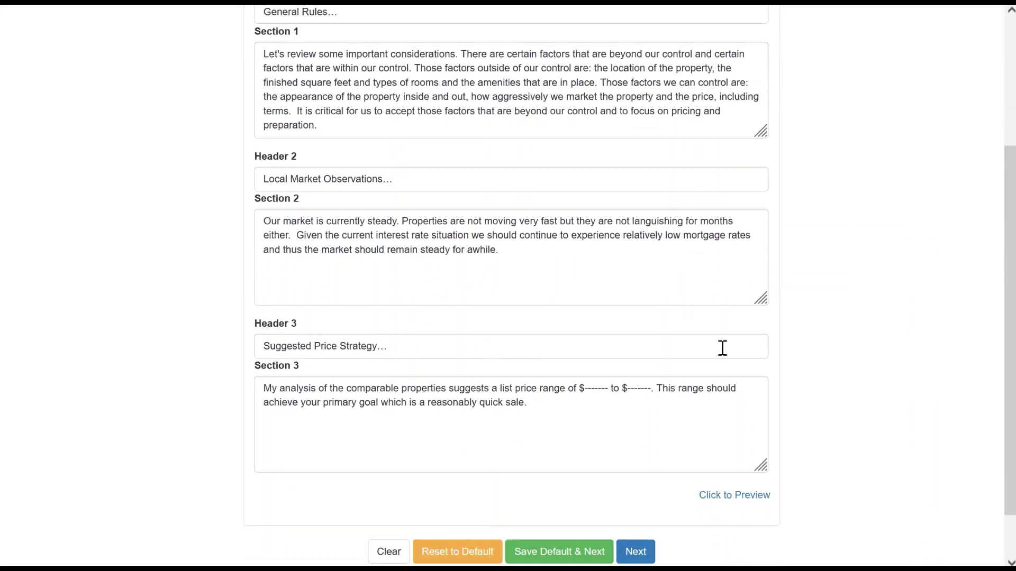
pyautogui.doubleClick(603, 392)
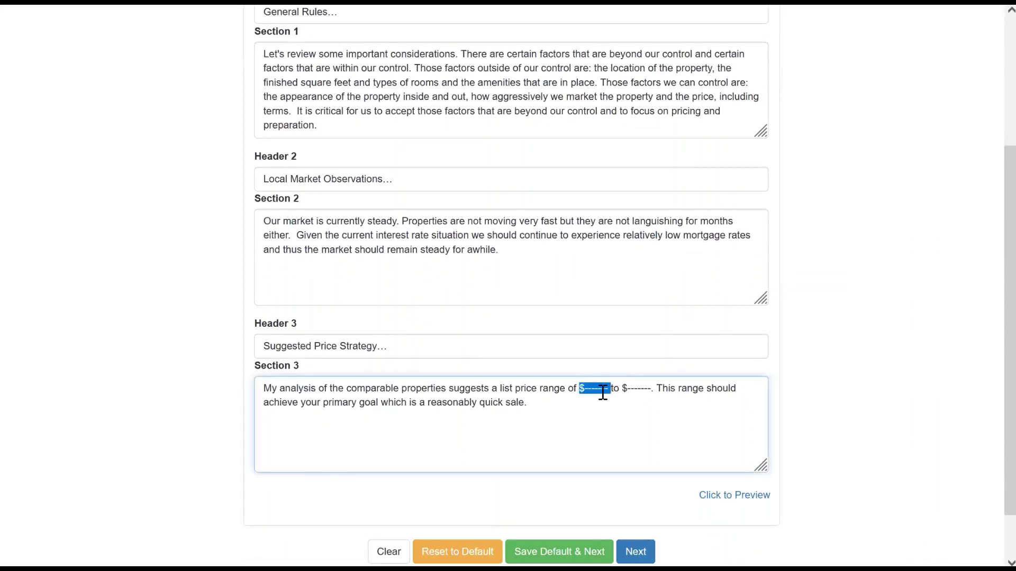
pyautogui.write('$')
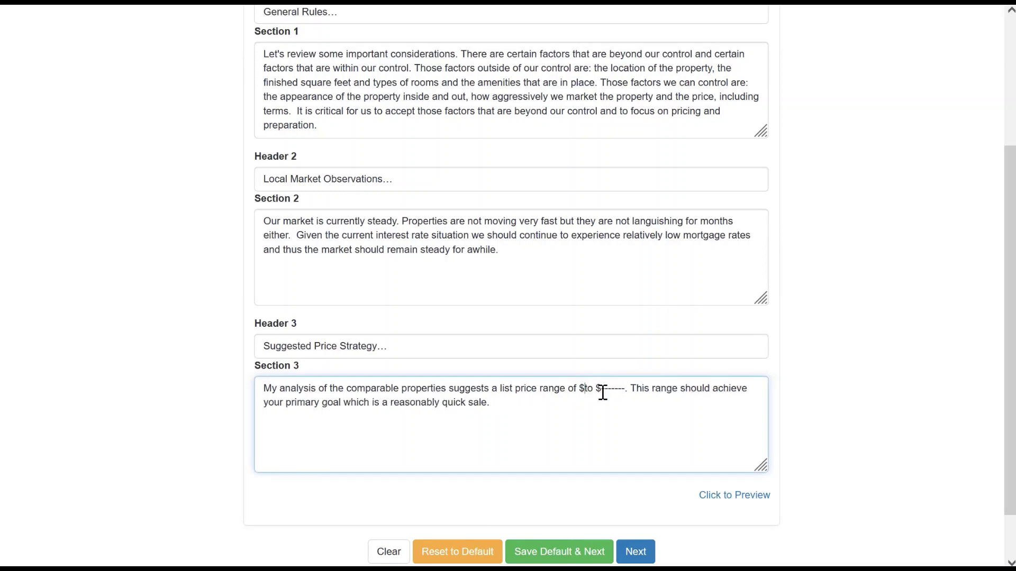
pyautogui.write('798,000')
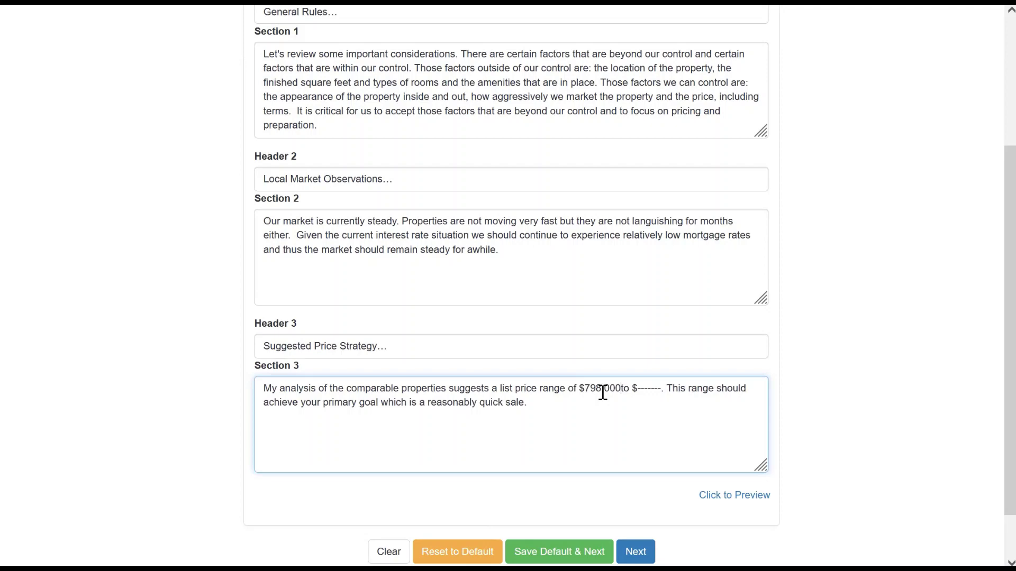
pyautogui.doubleClick(652, 386)
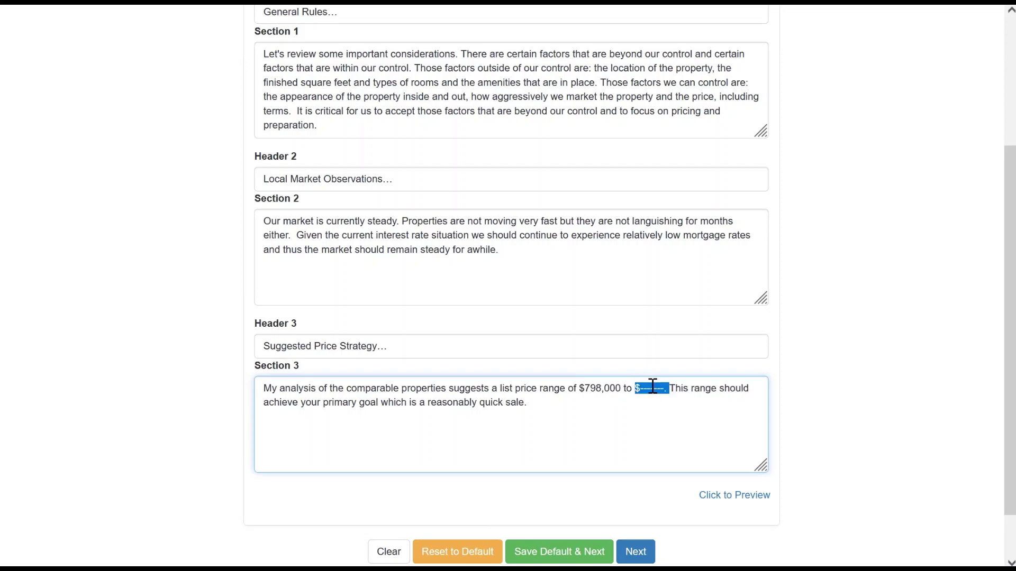
pyautogui.write('$')
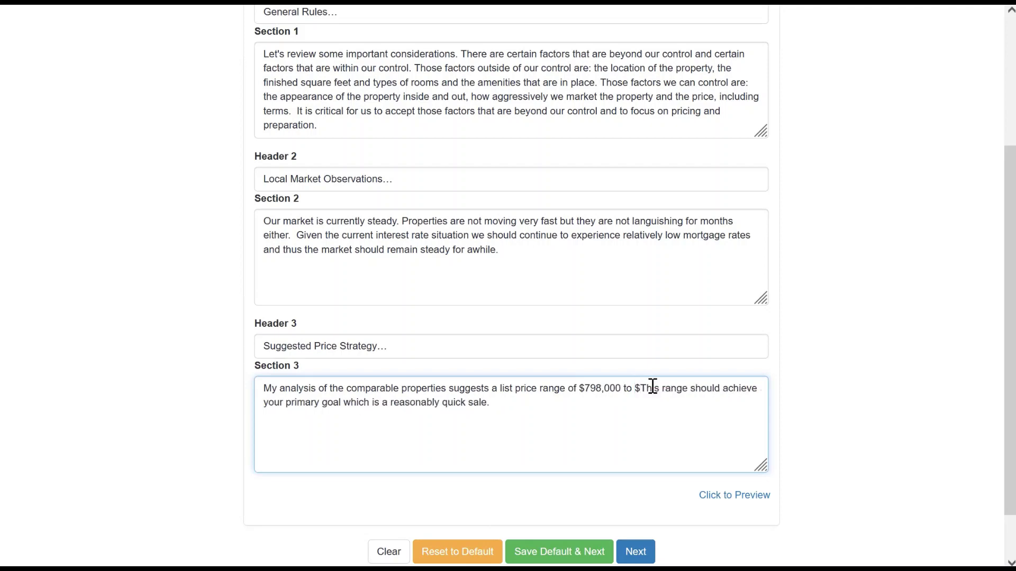
pyautogui.write('847,')
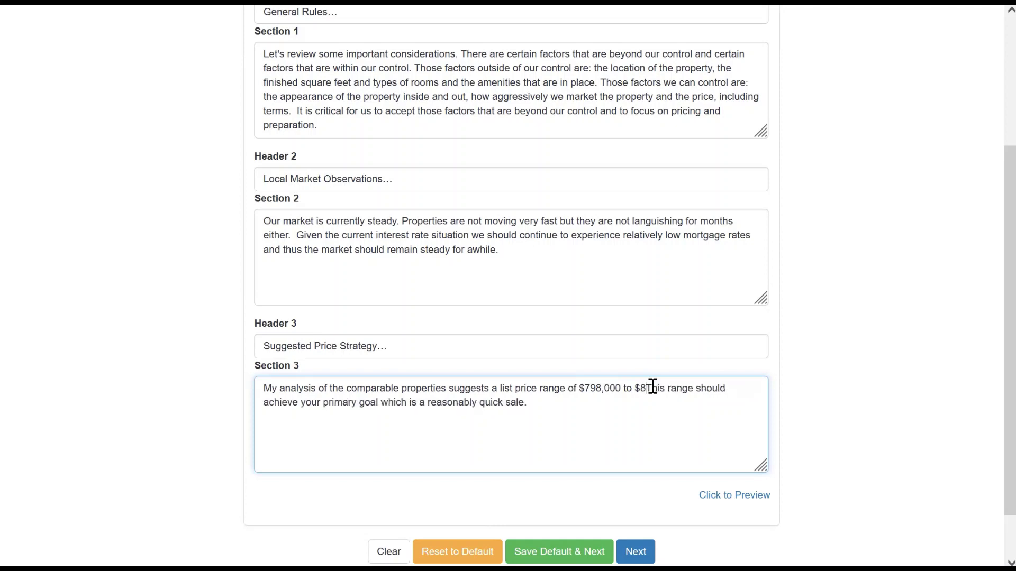
pyautogui.write('000.')
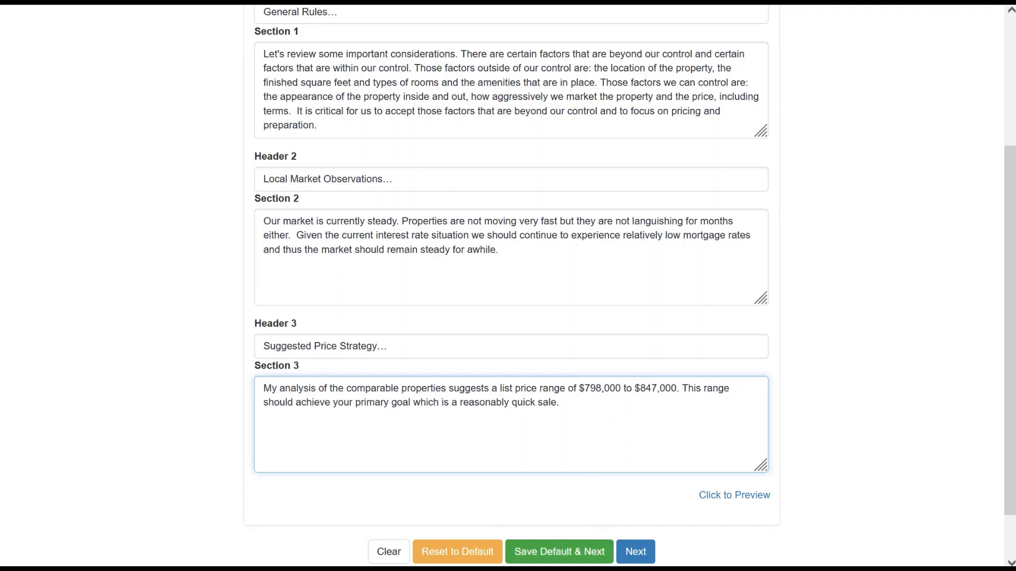
pyautogui.click(559, 552)
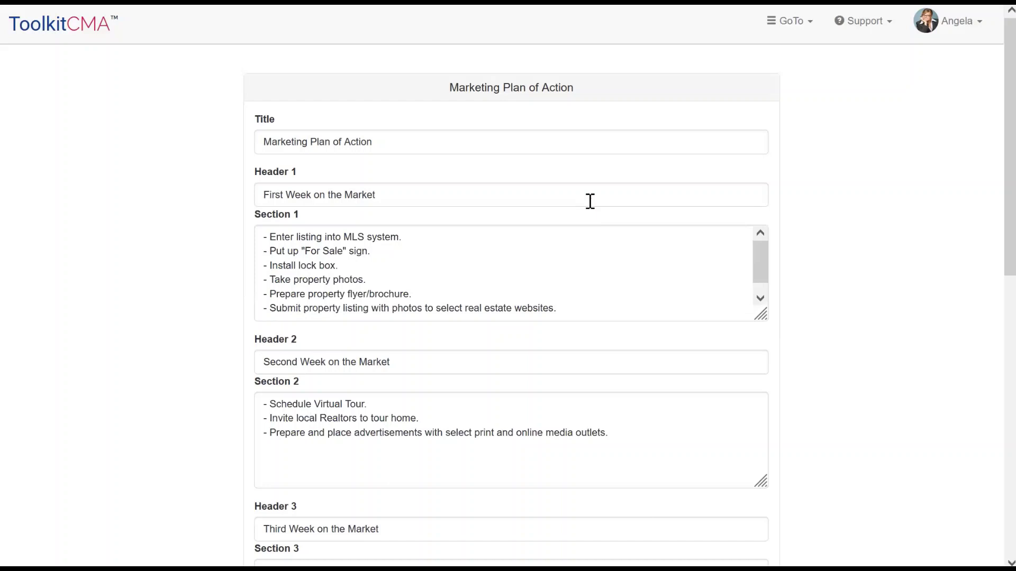
# - Review the First and Second Week on the Market sections and accept the marketing plan
pyautogui.click(440, 194)
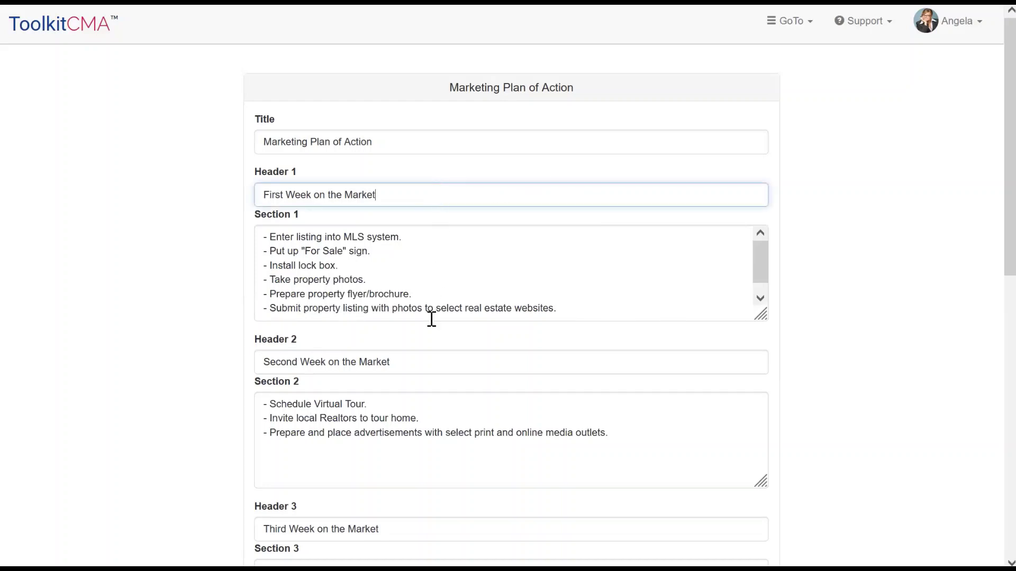
pyautogui.click(422, 364)
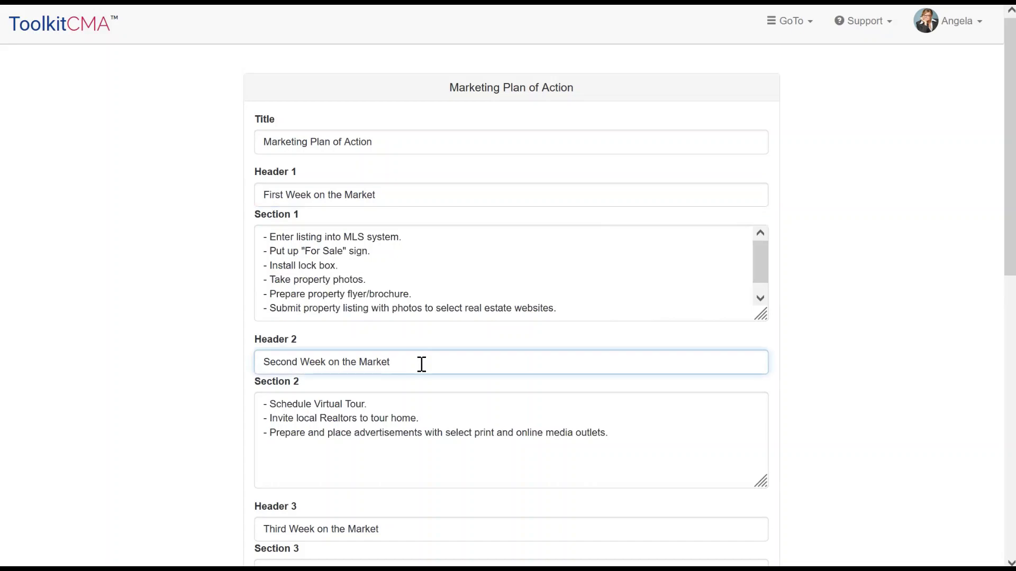
pyautogui.scroll(-5, 889, 256)
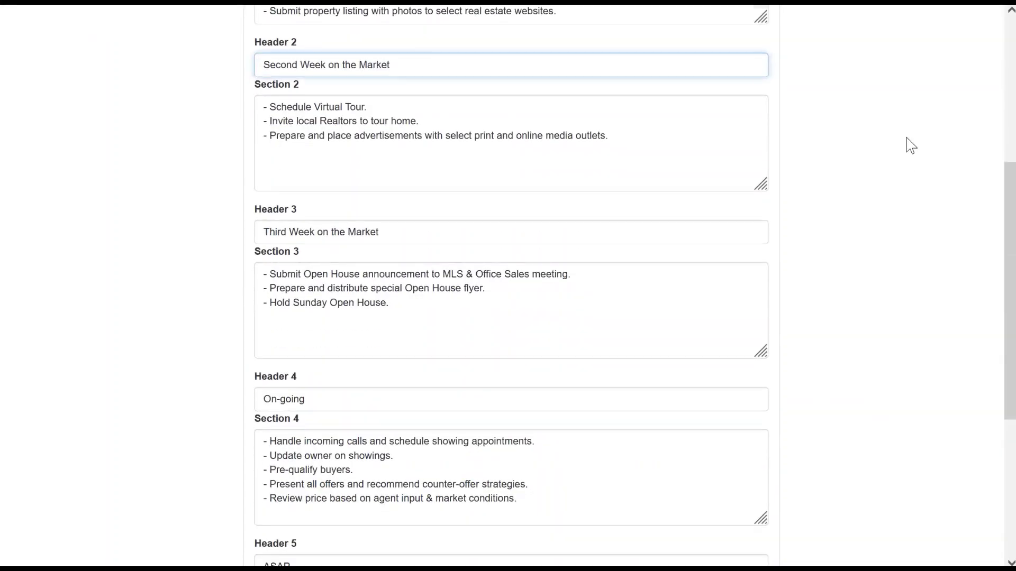
pyautogui.scroll(-4, 910, 146)
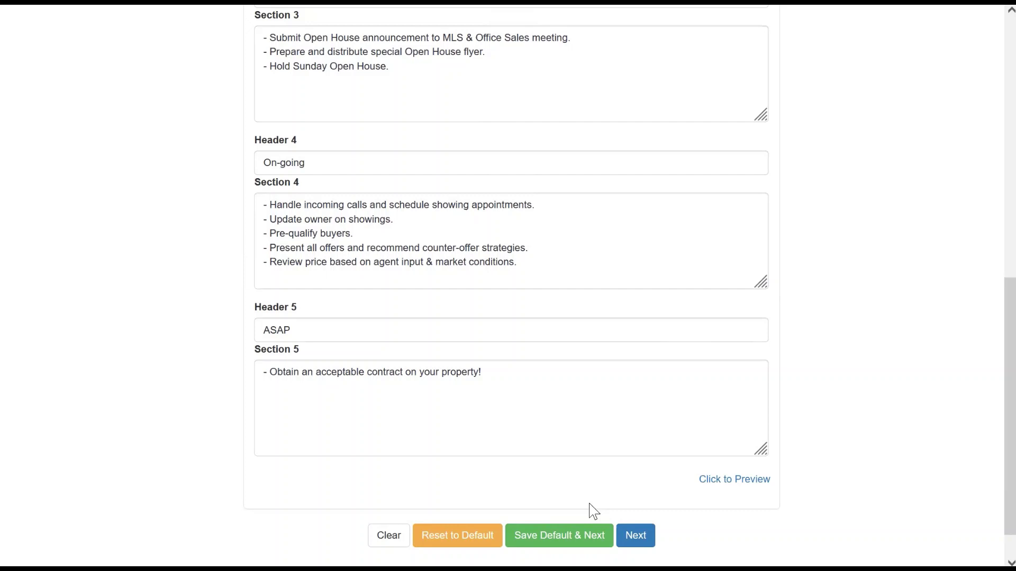
pyautogui.click(637, 537)
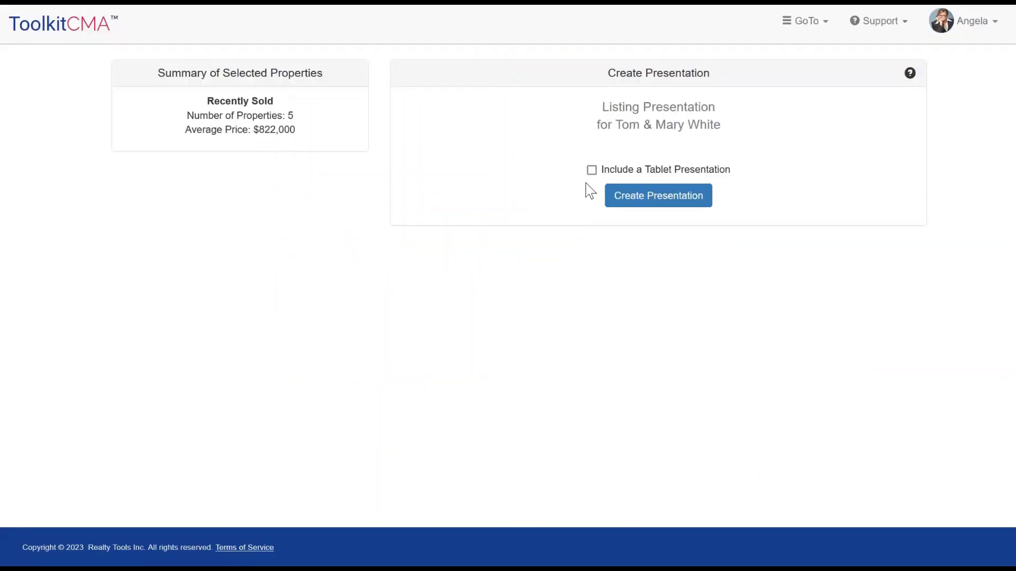
# - Leave 'Include a Tablet Presentation' unchecked and generate the Listing Presentation
pyautogui.click(592, 171)
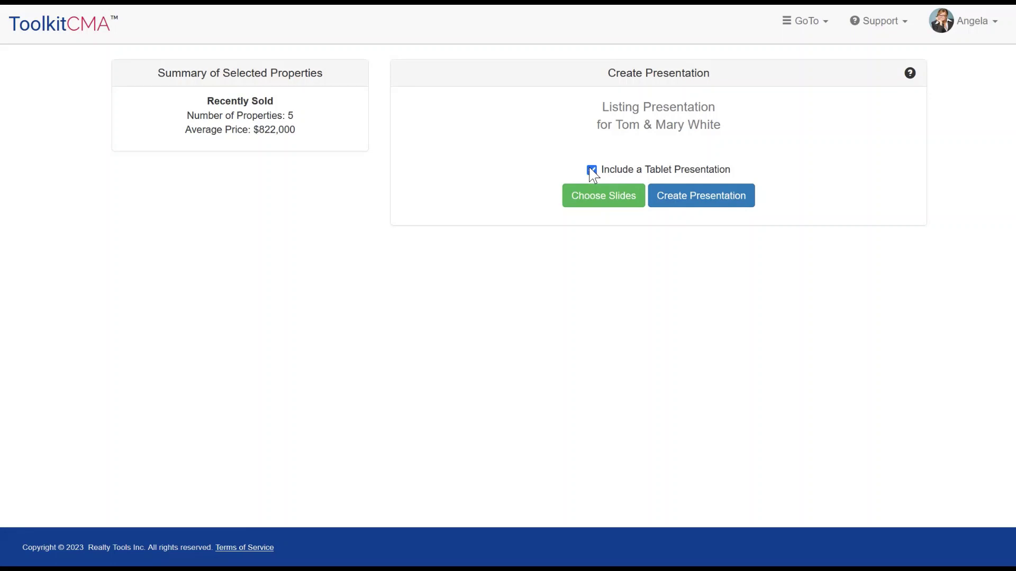
pyautogui.click(591, 170)
pyautogui.click(658, 197)
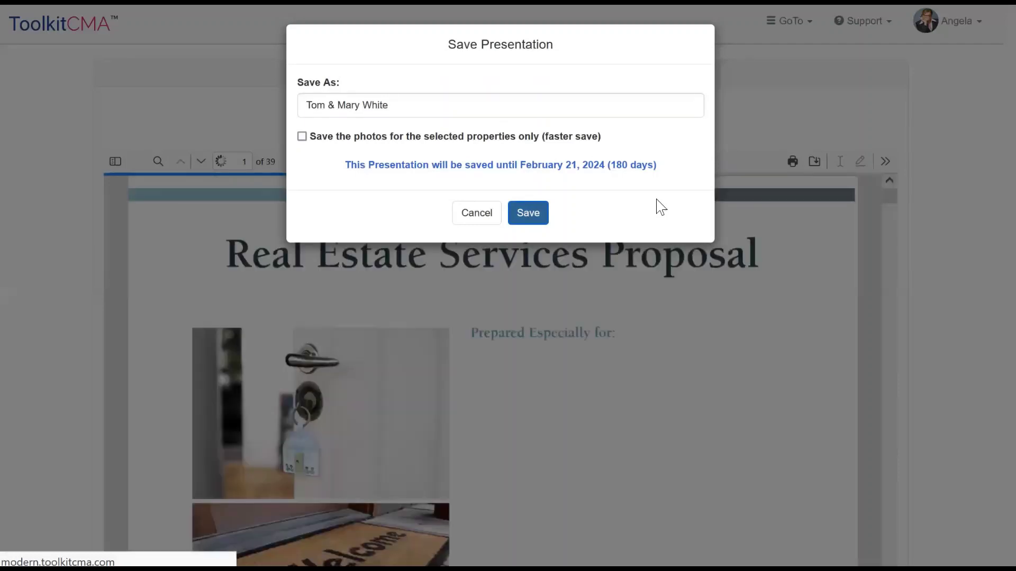
# - Save the presentation under the default Save As name built from the clients' names
pyautogui.click(529, 212)
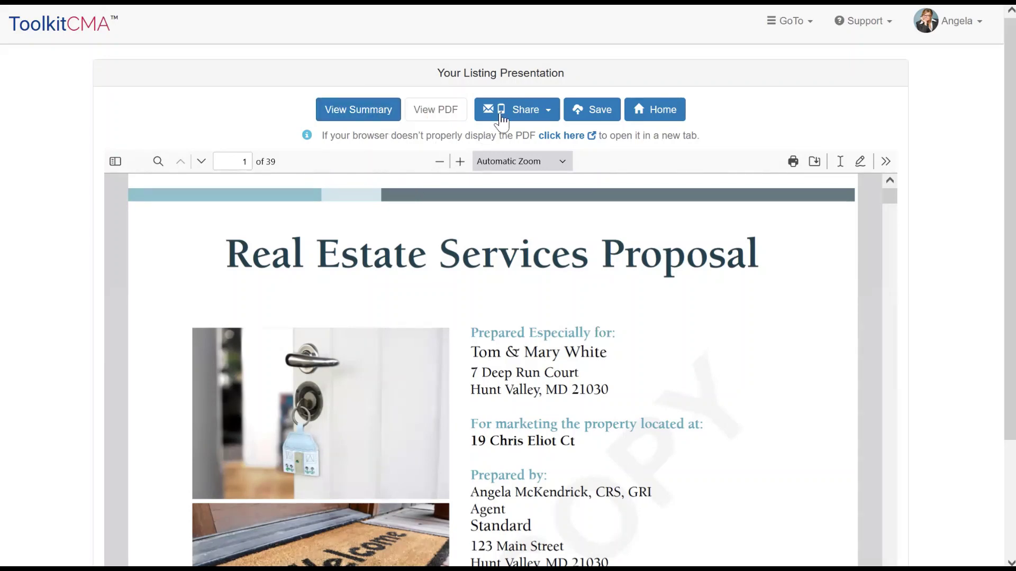
pyautogui.click(544, 112)
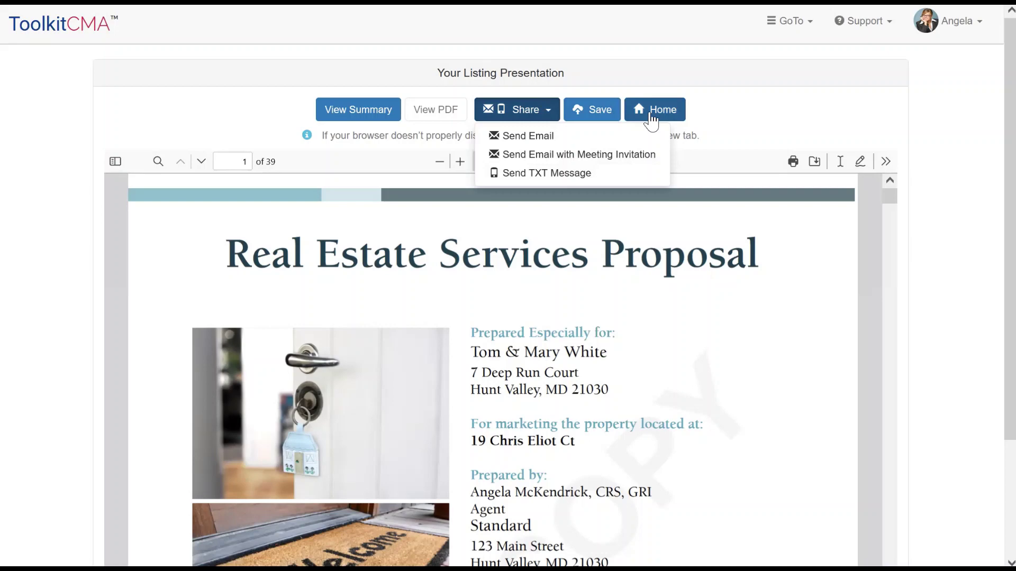
pyautogui.click(739, 132)
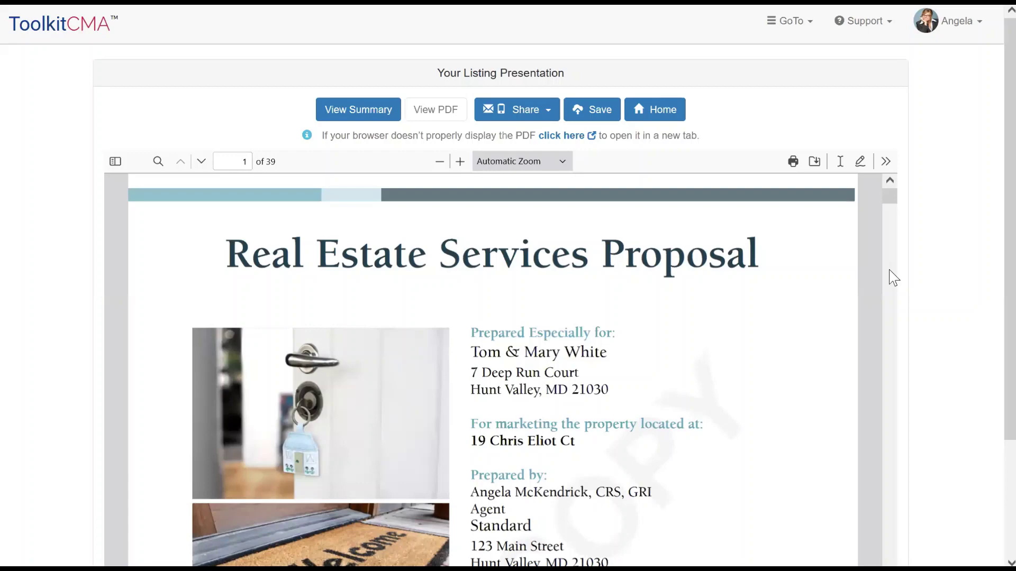
# - Fit the whole page in the viewer and page through to page 10, the market analysis summary
pyautogui.scroll(-15, 889, 270)
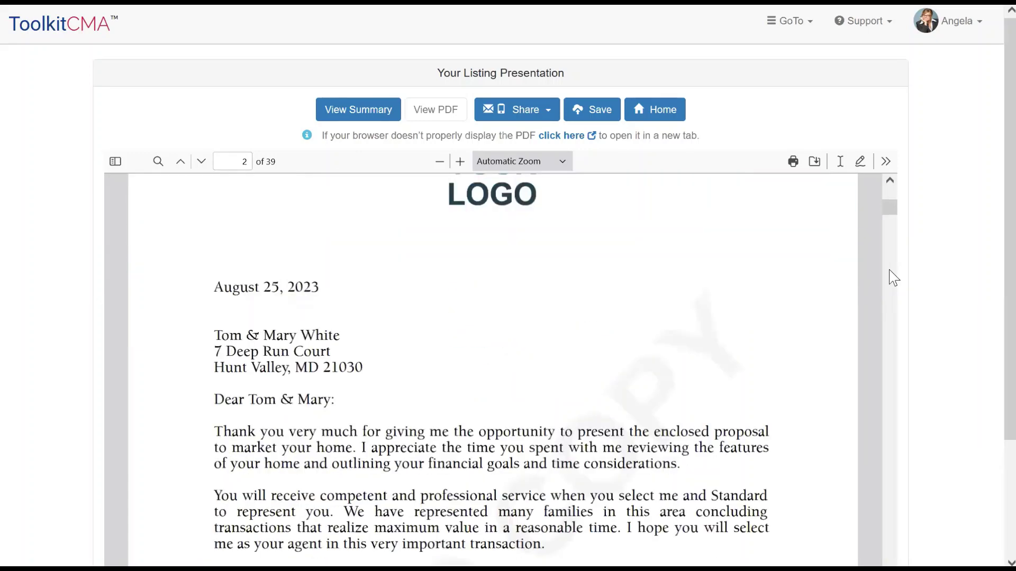
pyautogui.scroll(-5, 889, 269)
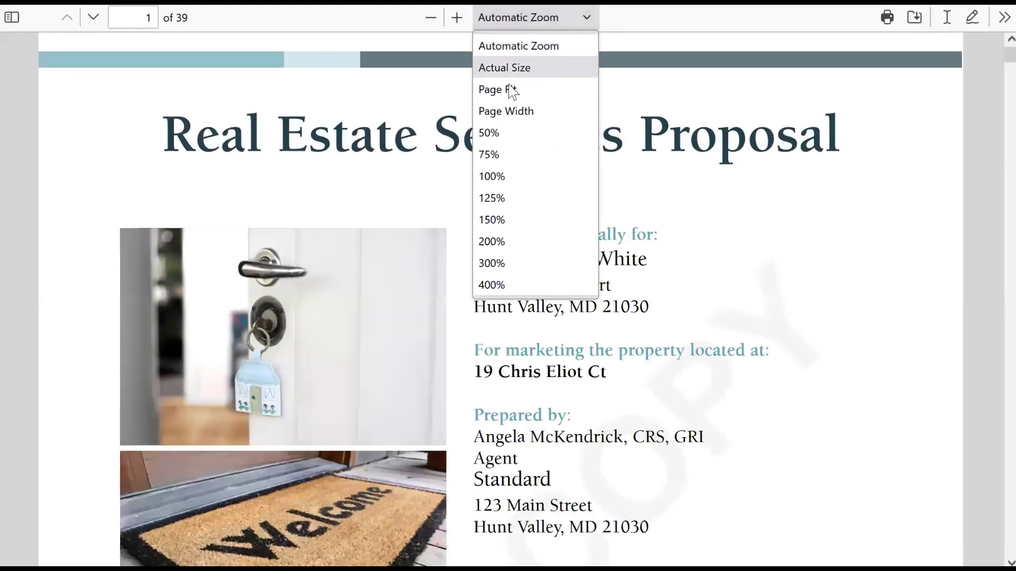
pyautogui.click(510, 91)
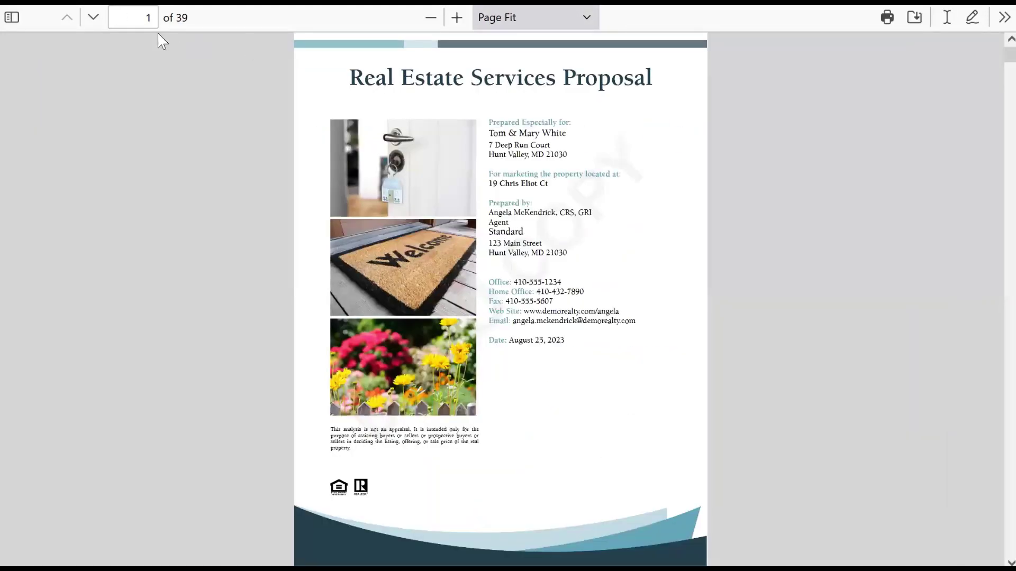
pyautogui.click(98, 20)
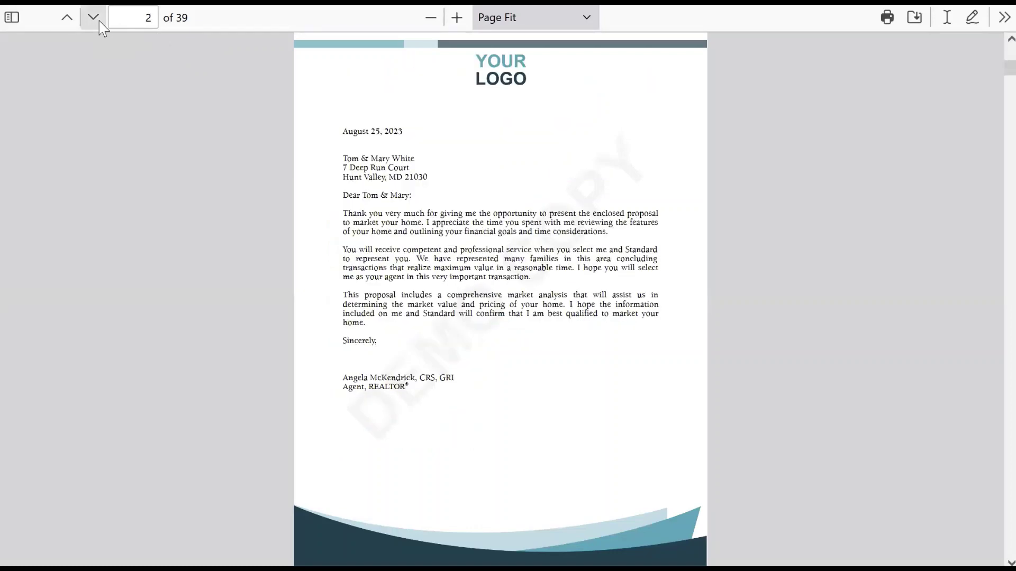
pyautogui.click(94, 20)
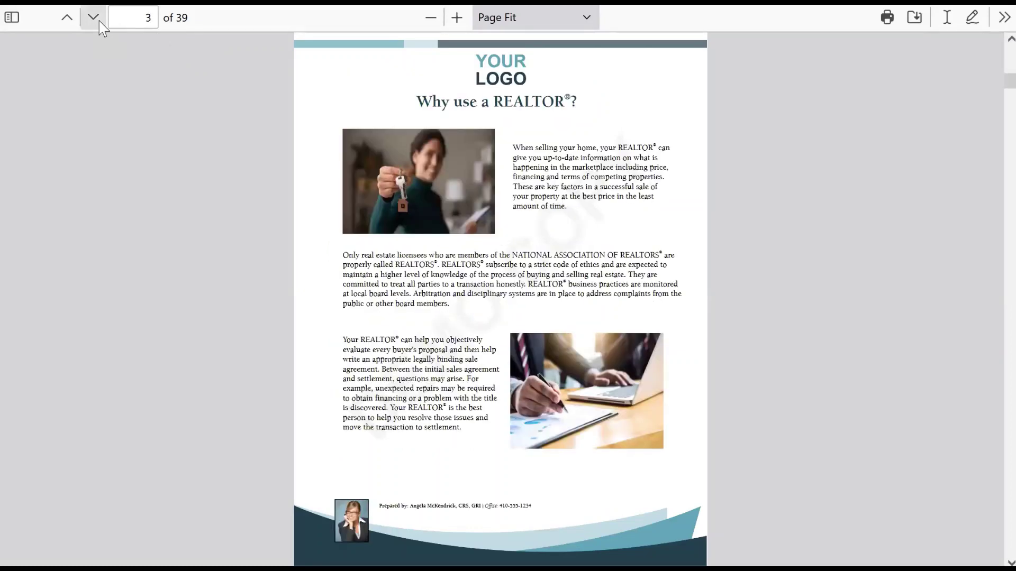
pyautogui.click(94, 20)
pyautogui.click(95, 20)
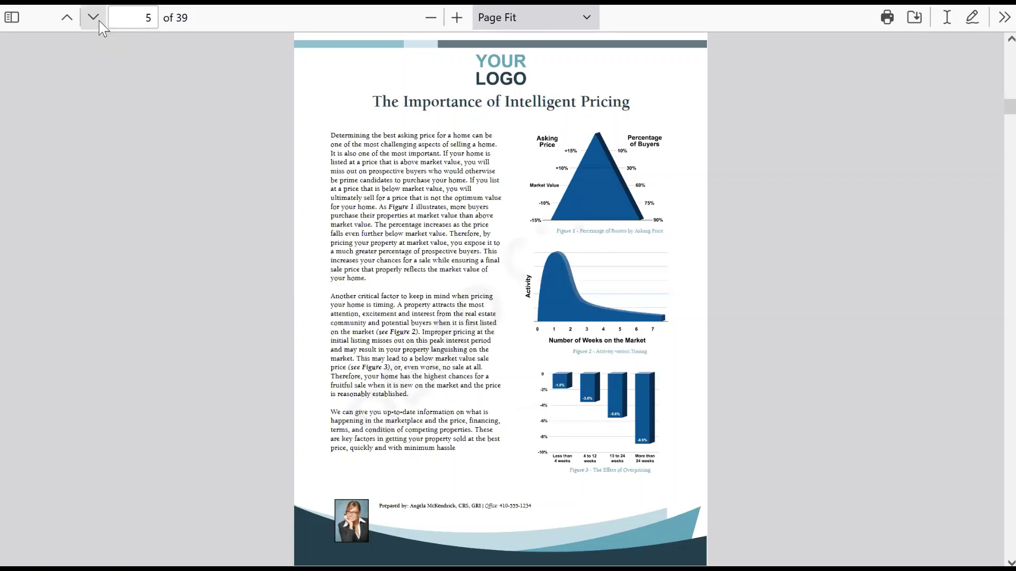
pyautogui.click(94, 20)
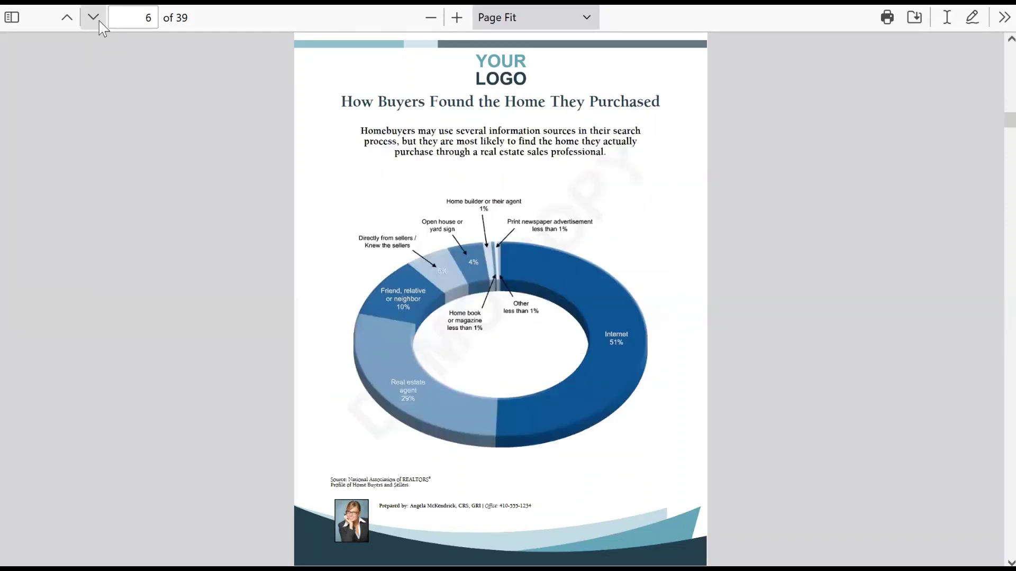
pyautogui.click(94, 20)
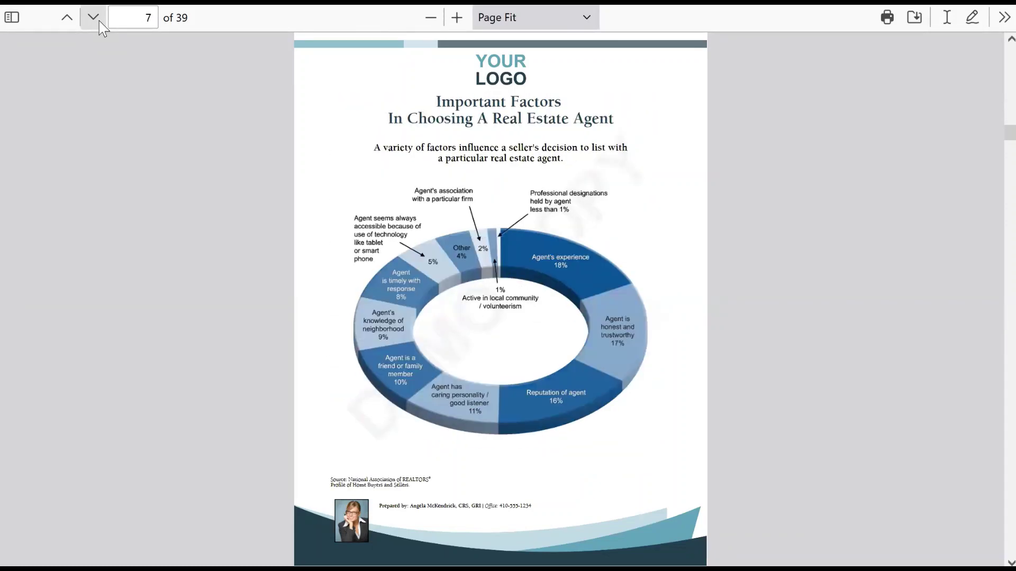
pyautogui.click(94, 20)
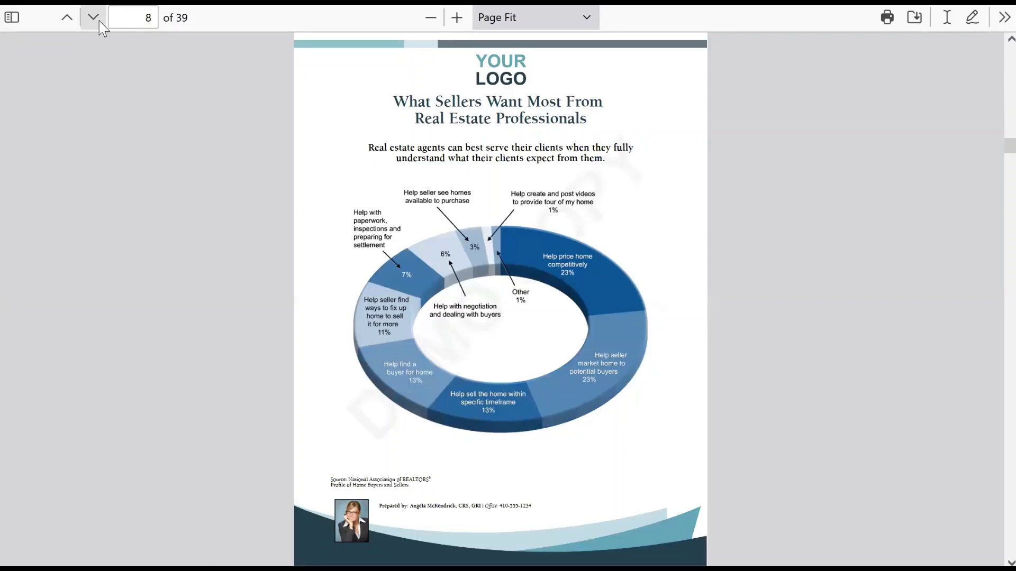
pyautogui.click(94, 20)
pyautogui.click(94, 20)
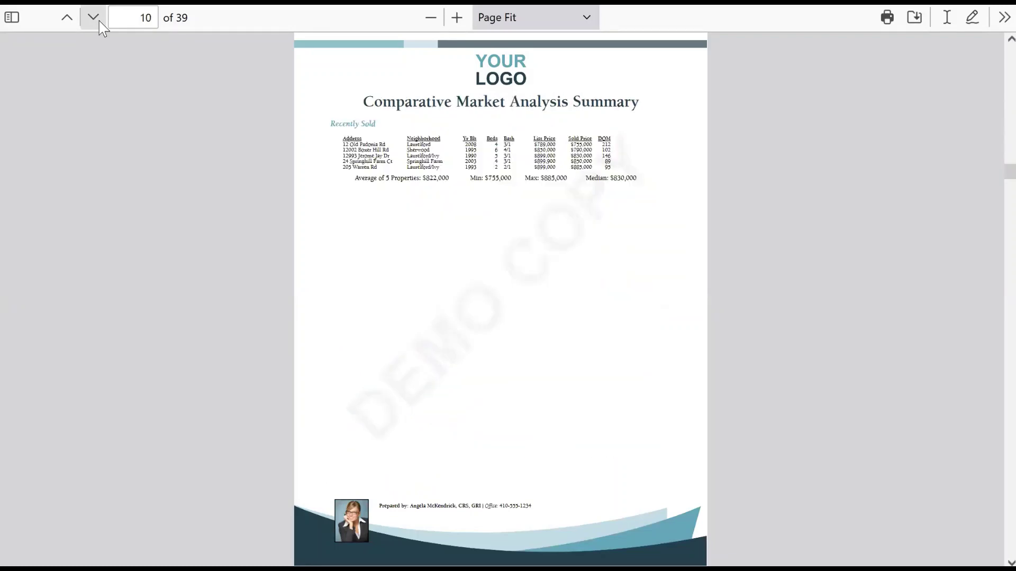
# - Page through the comparables map, property details and photo pages, pages 11 to 24
pyautogui.click(94, 20)
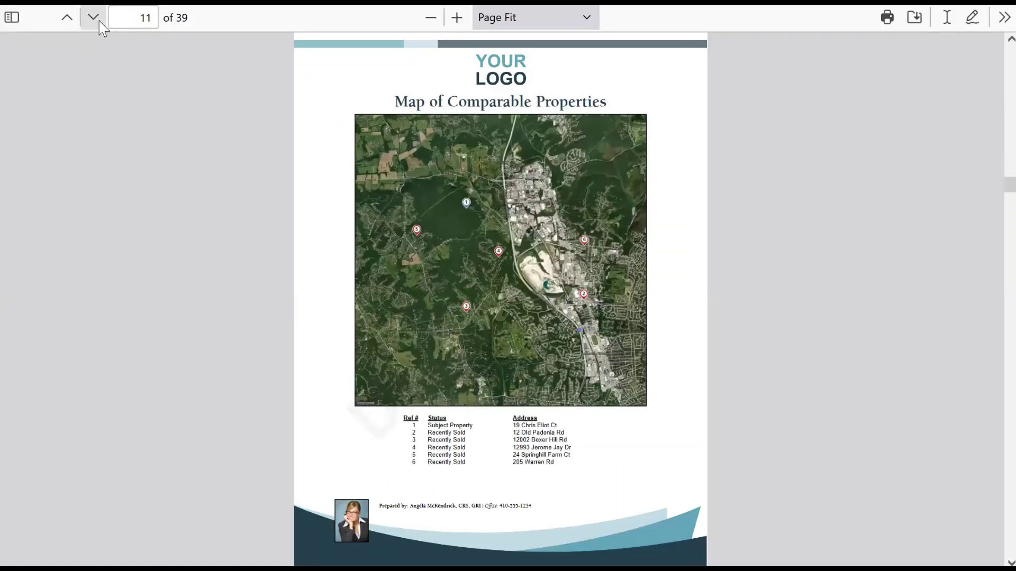
pyautogui.click(94, 20)
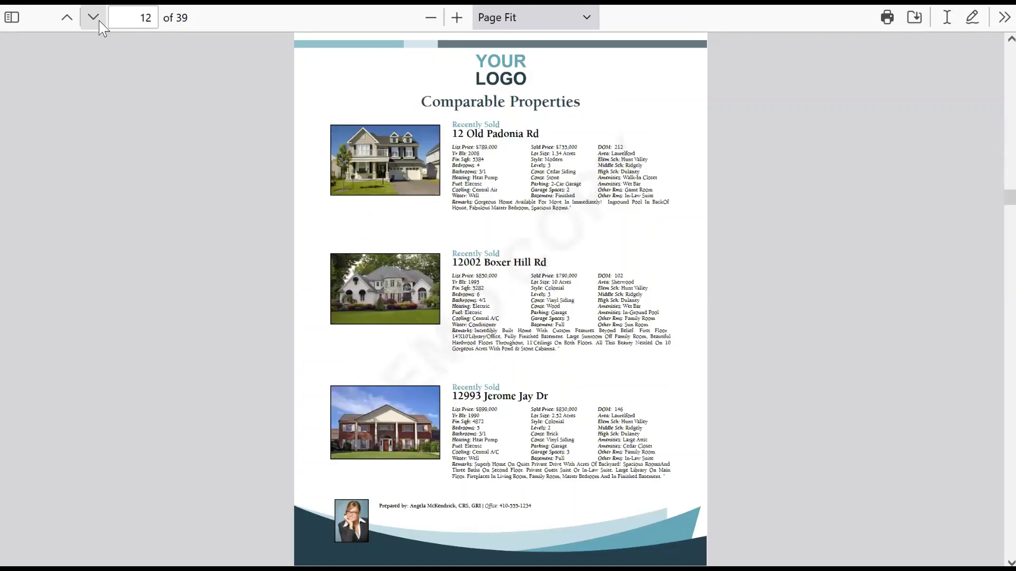
pyautogui.click(94, 20)
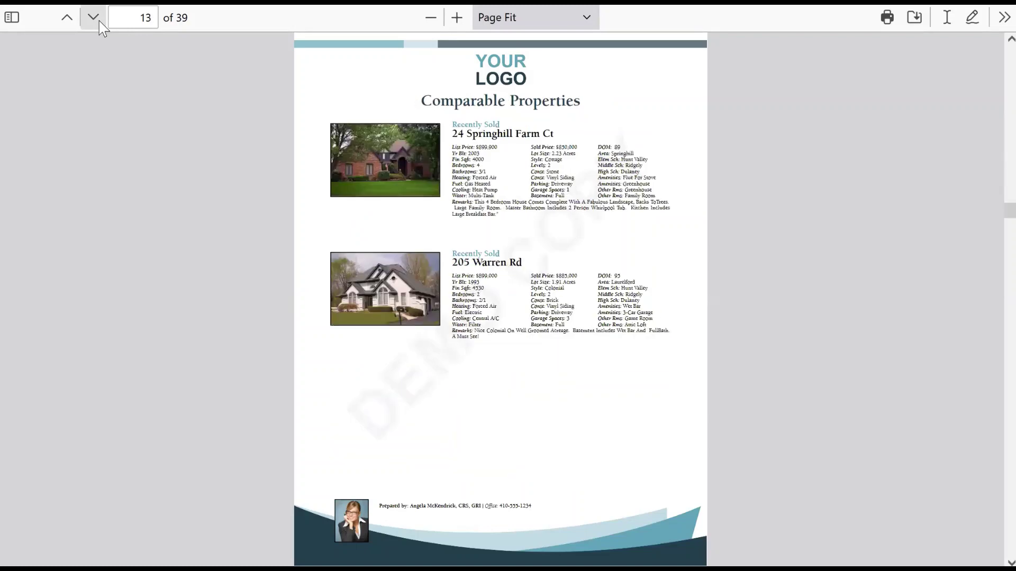
pyautogui.click(94, 21)
pyautogui.click(94, 20)
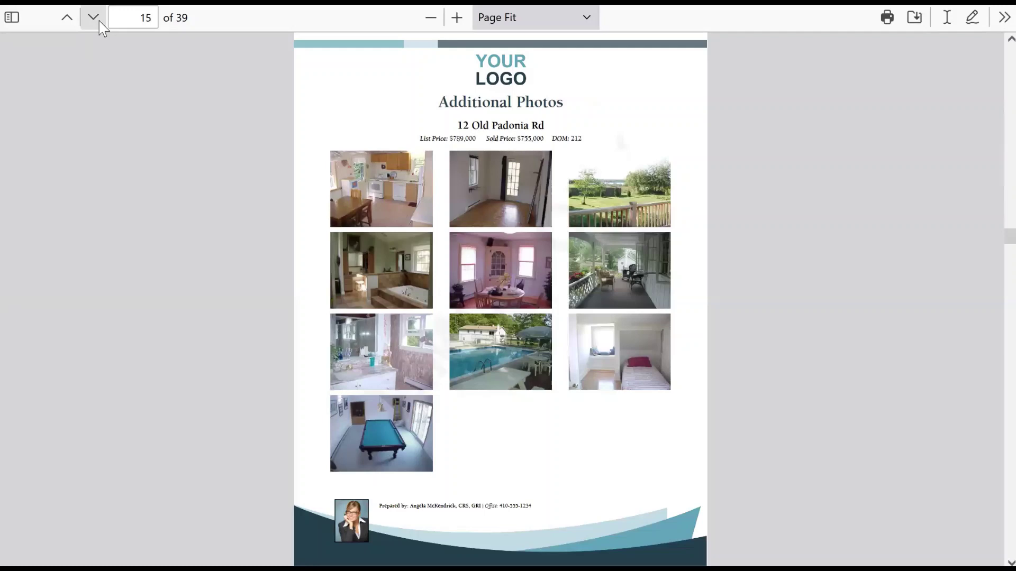
pyautogui.click(94, 20)
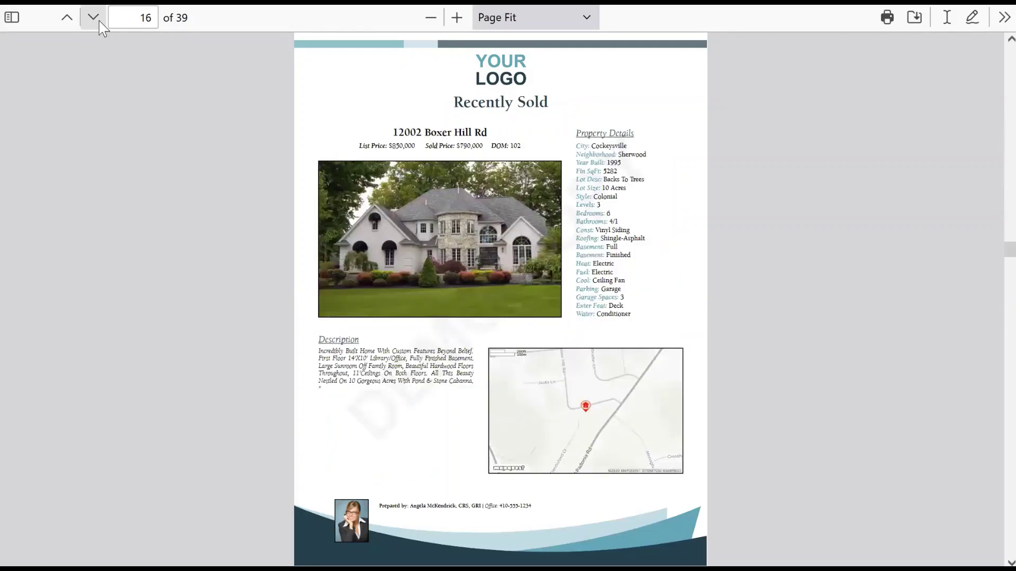
pyautogui.click(100, 22)
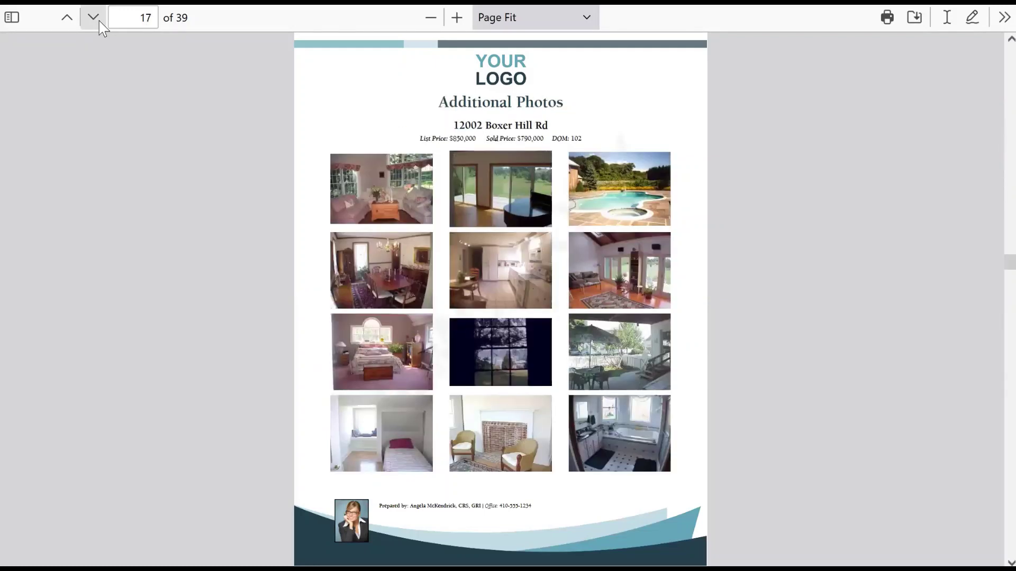
pyautogui.click(100, 22)
pyautogui.click(99, 22)
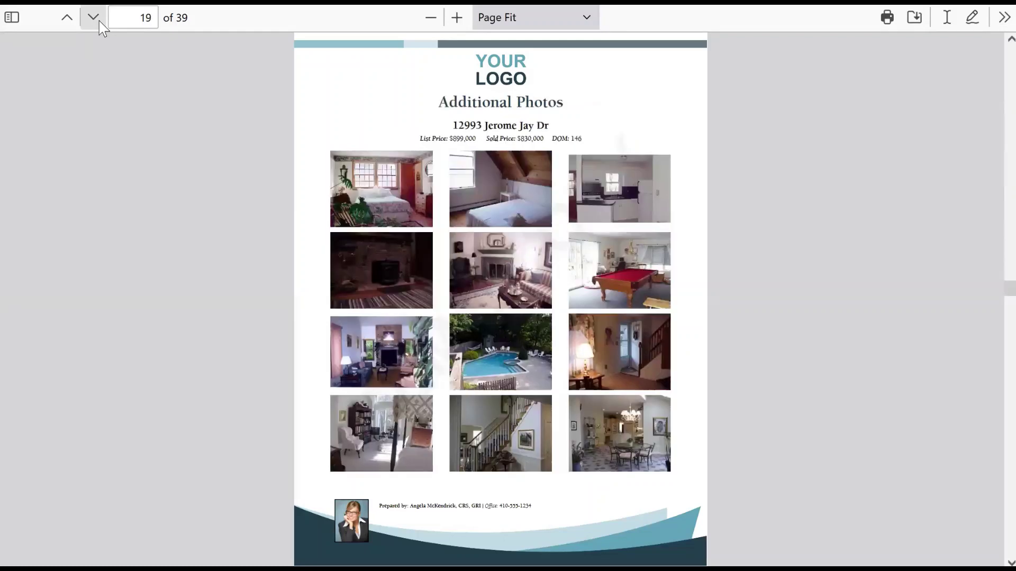
pyautogui.click(100, 22)
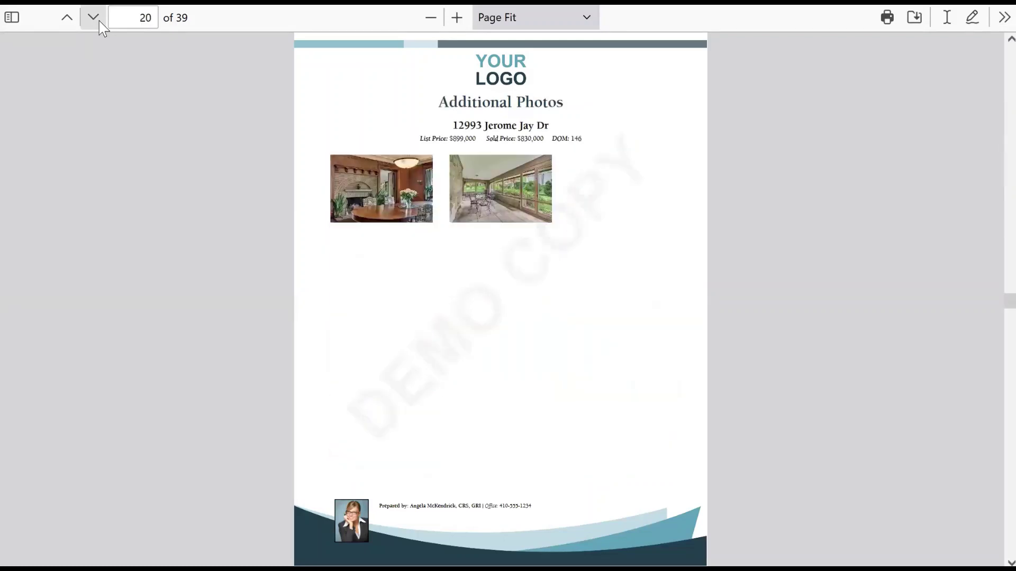
pyautogui.click(99, 22)
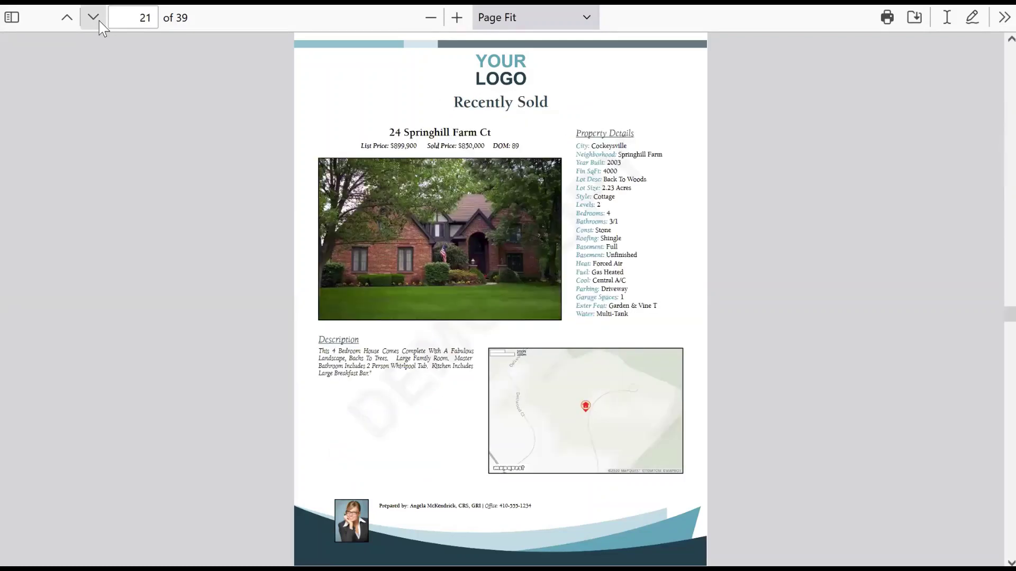
pyautogui.click(100, 22)
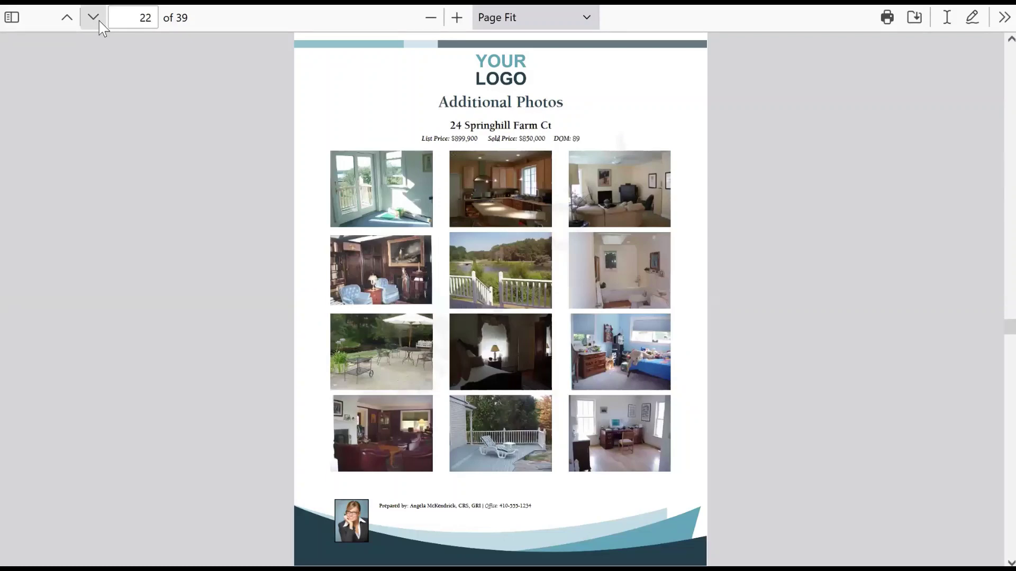
pyautogui.click(100, 22)
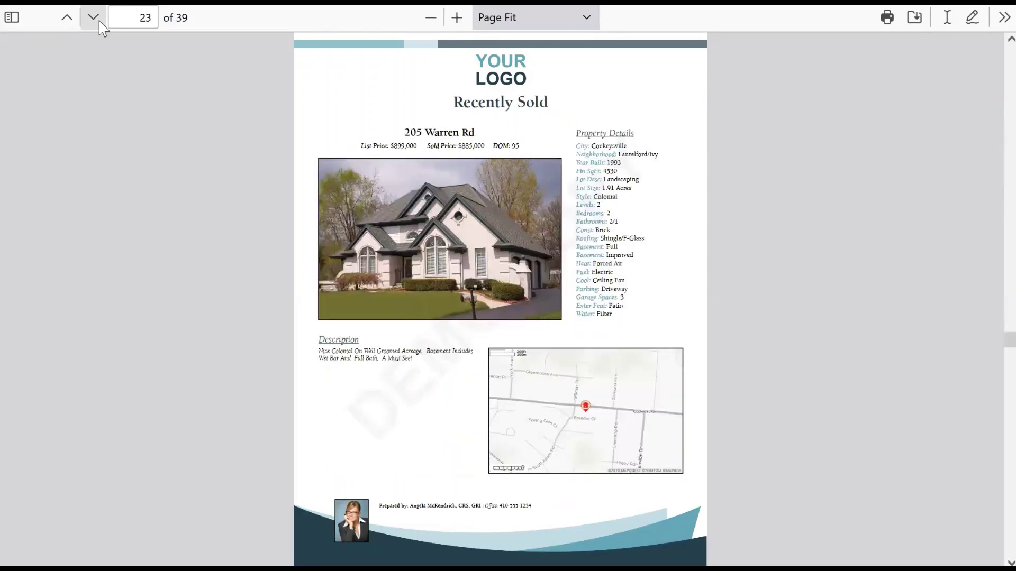
pyautogui.click(94, 19)
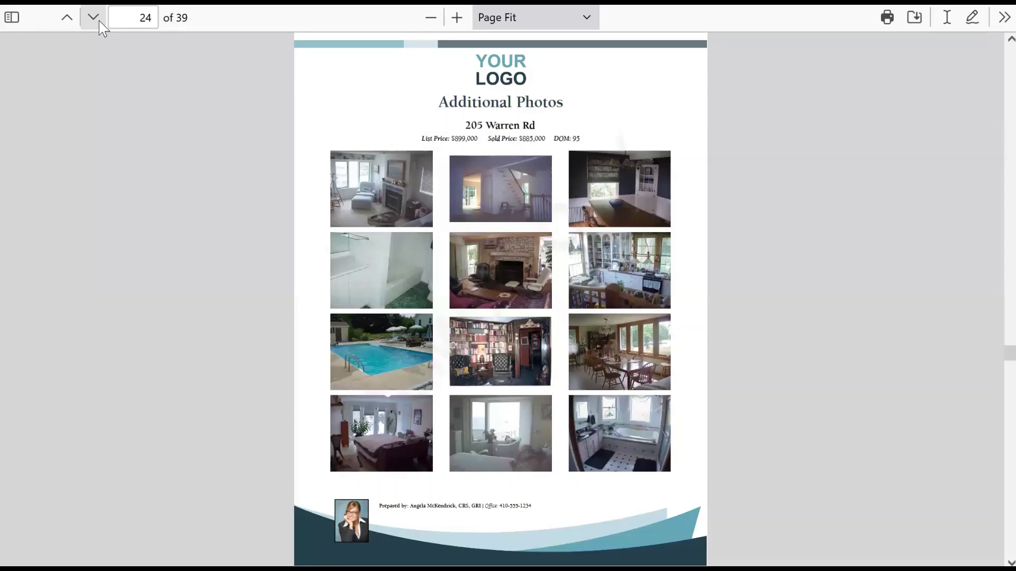
# - Page through the CMA, pricing, marketing and agent pages to the In Conclusion page 39
pyautogui.click(94, 19)
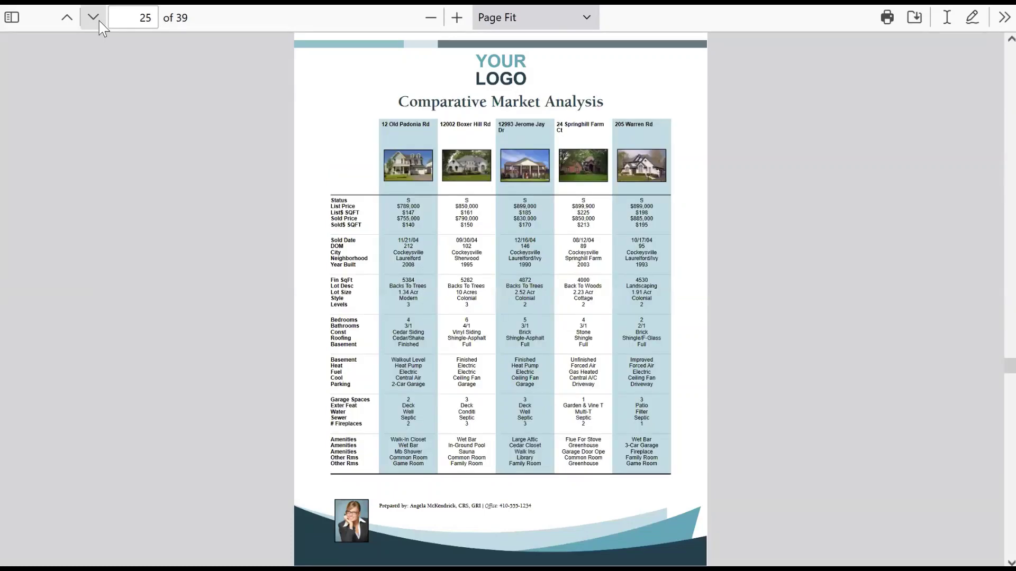
pyautogui.click(95, 19)
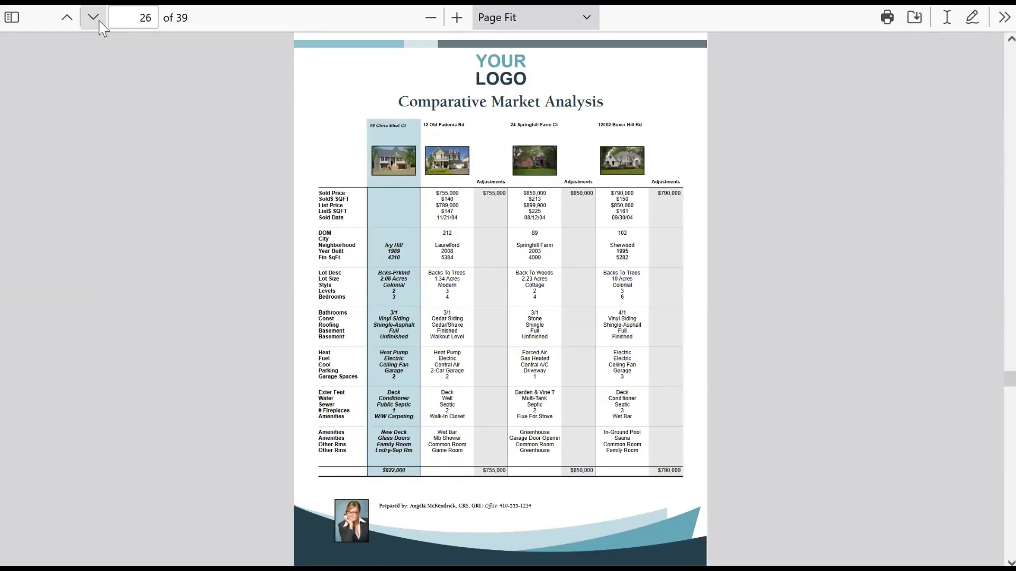
pyautogui.click(94, 19)
pyautogui.click(94, 19)
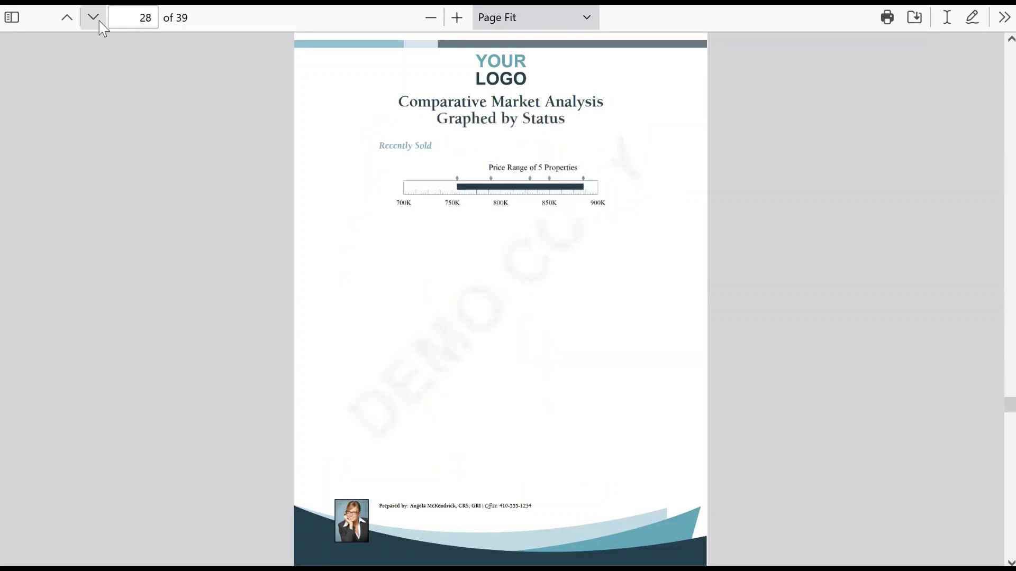
pyautogui.click(94, 19)
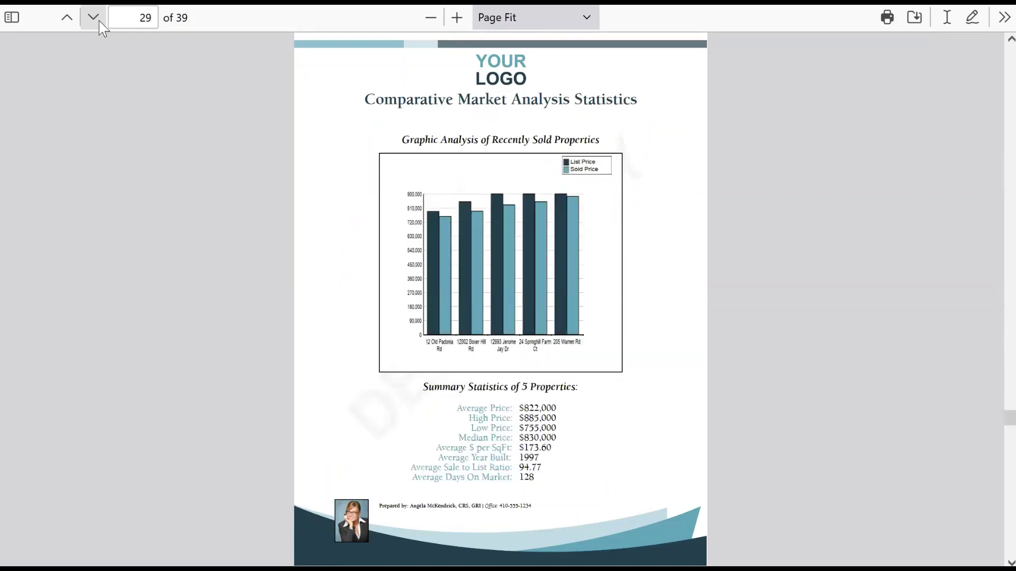
pyautogui.click(94, 19)
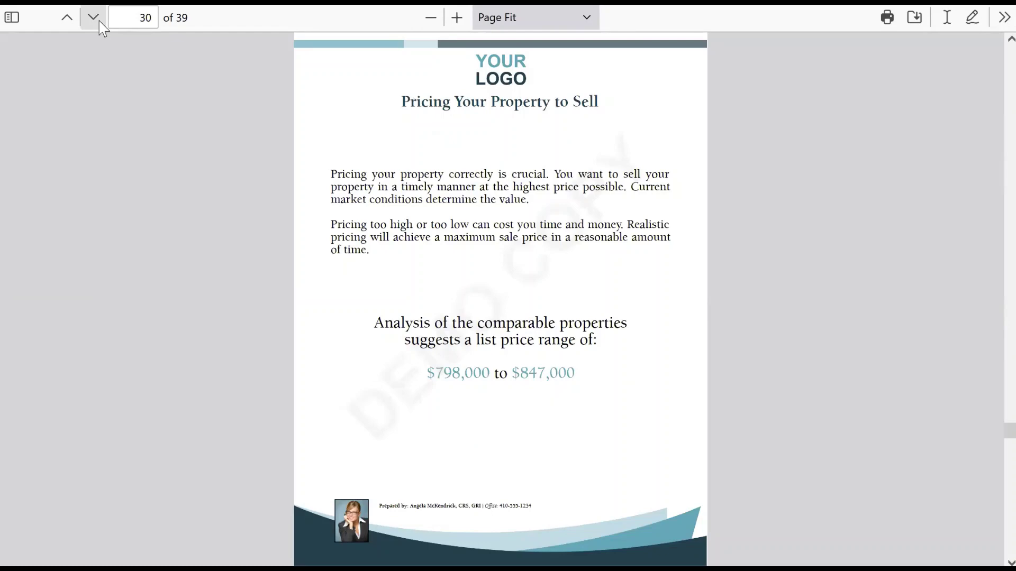
pyautogui.click(94, 19)
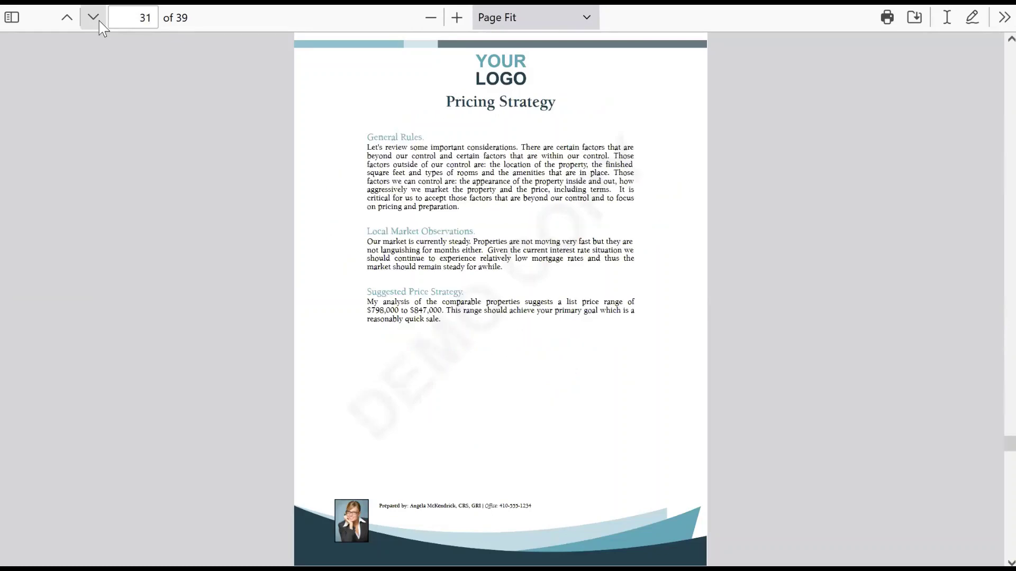
pyautogui.click(94, 19)
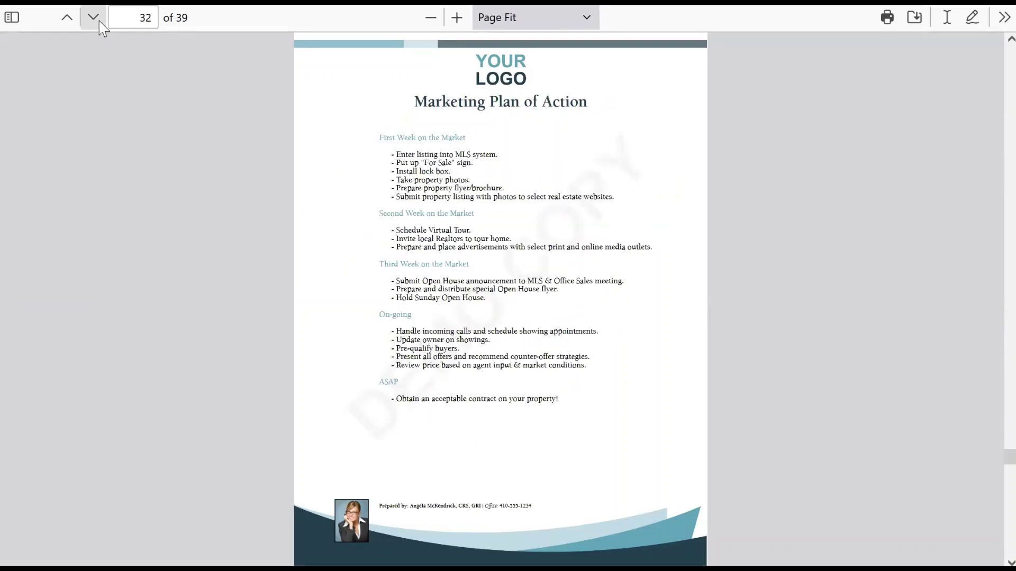
pyautogui.click(94, 19)
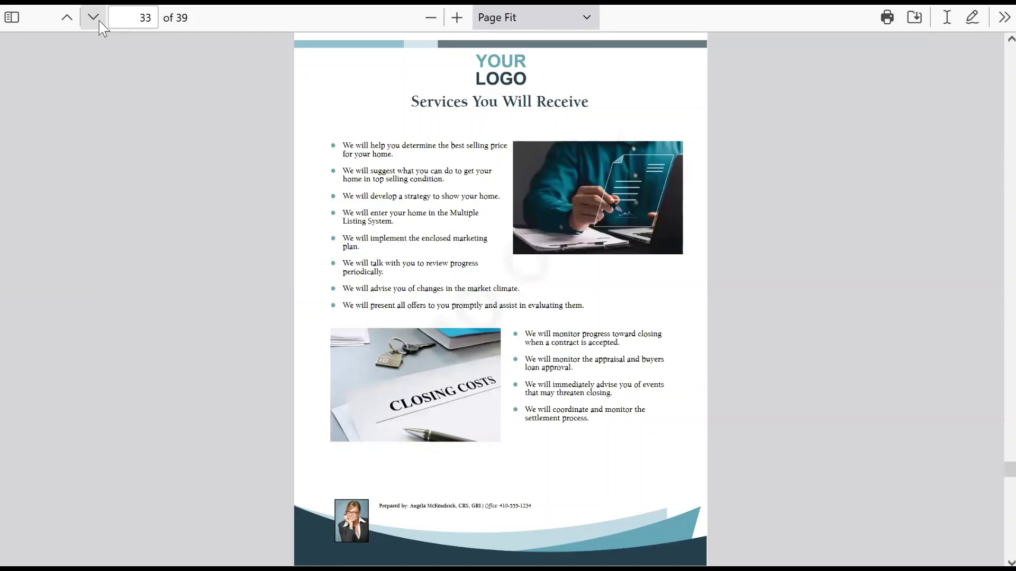
pyautogui.click(95, 19)
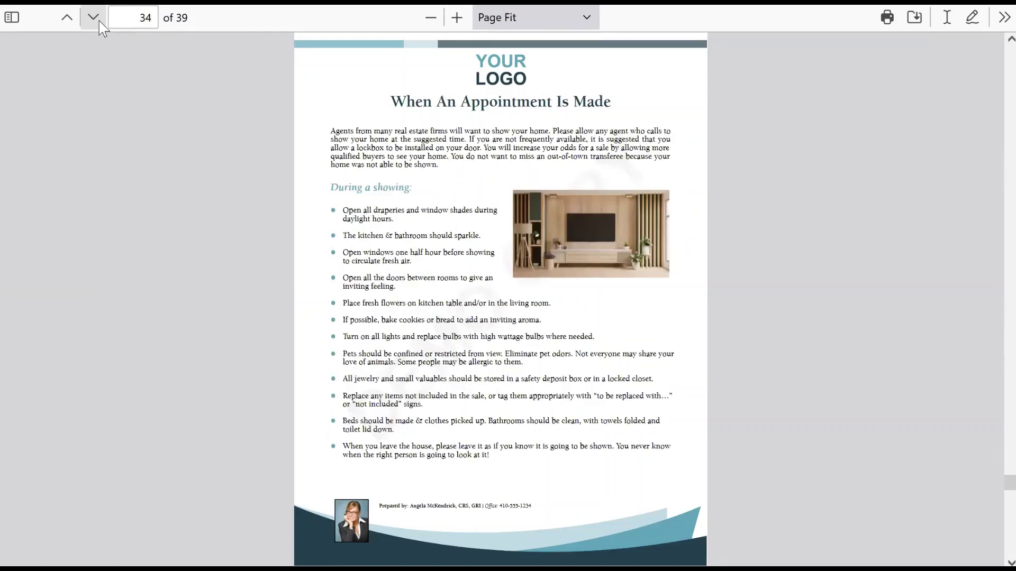
pyautogui.click(94, 19)
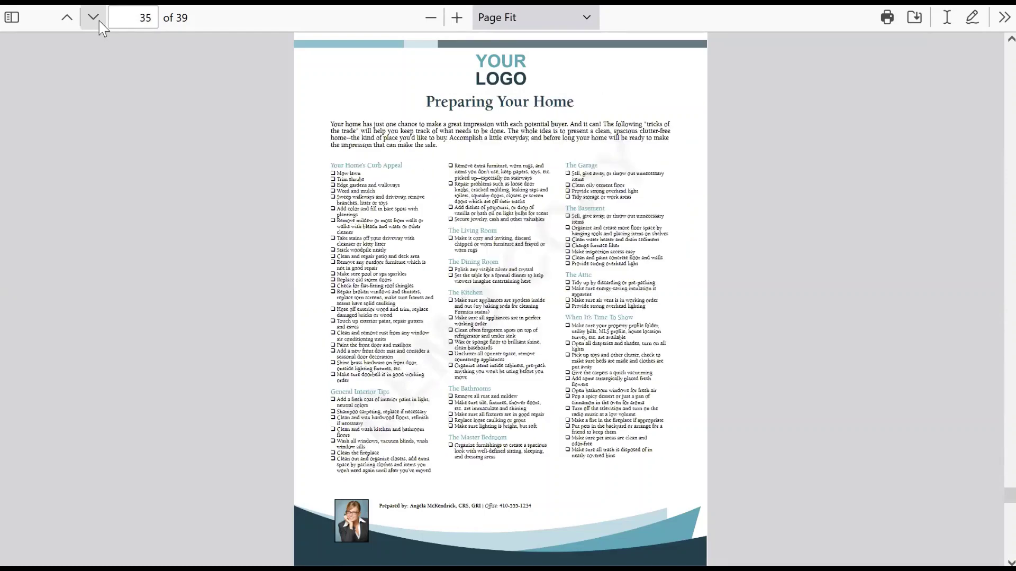
pyautogui.click(95, 19)
pyautogui.click(94, 19)
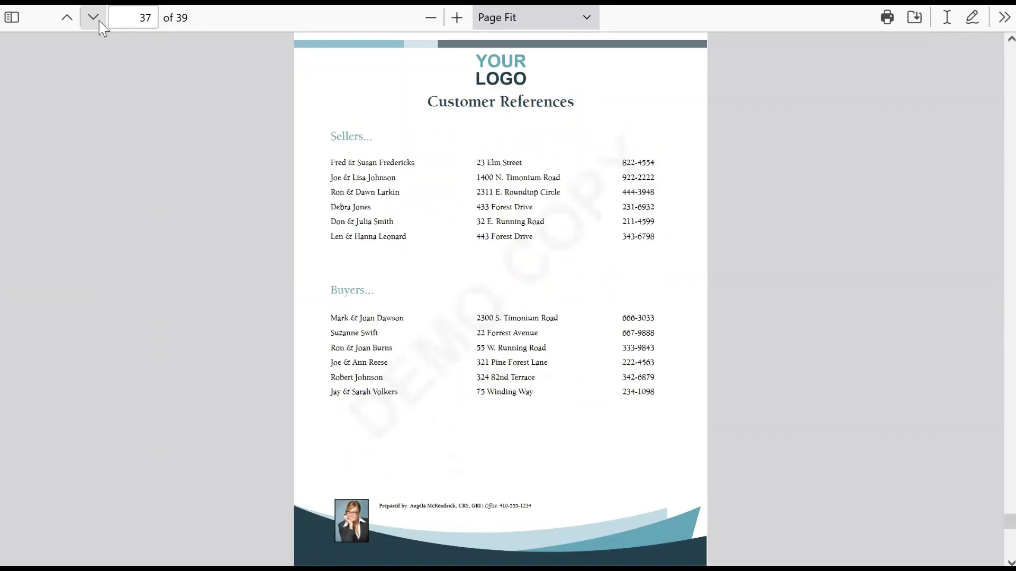
pyautogui.click(94, 19)
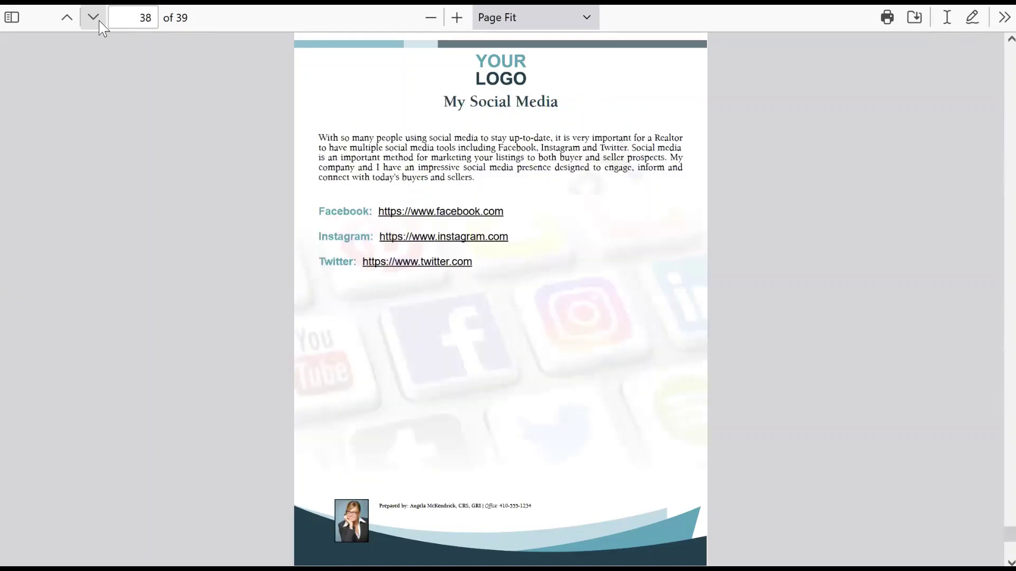
pyautogui.click(94, 20)
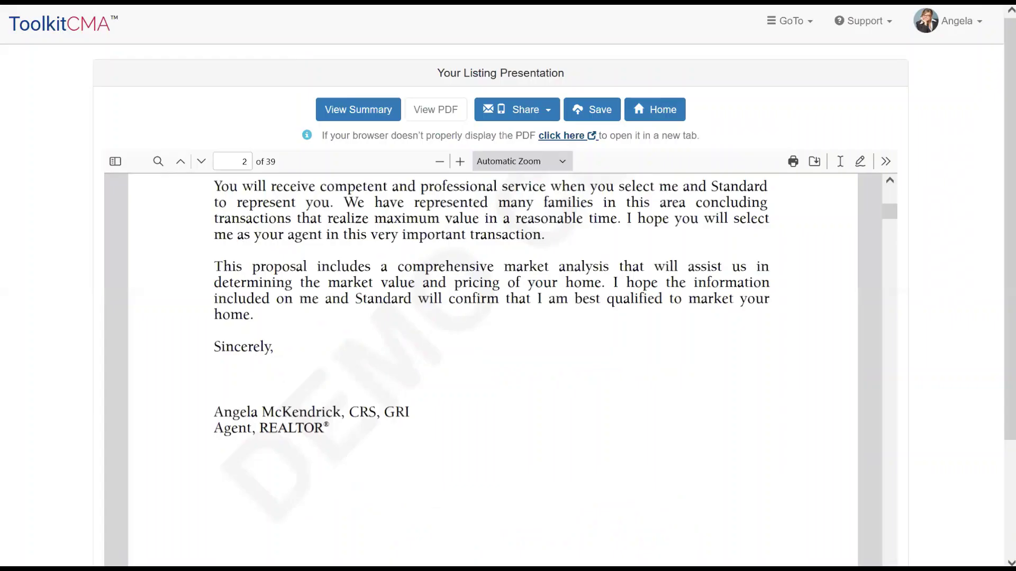
# - Set the viewer zoom to Page Fit, return to page 1, and go back to the Home dashboard
pyautogui.click(564, 164)
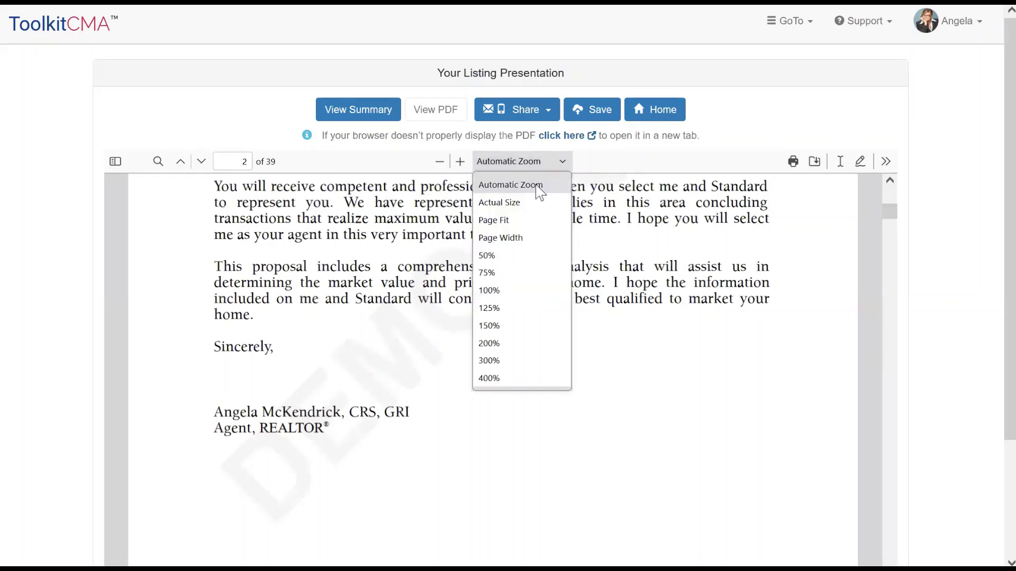
pyautogui.click(511, 221)
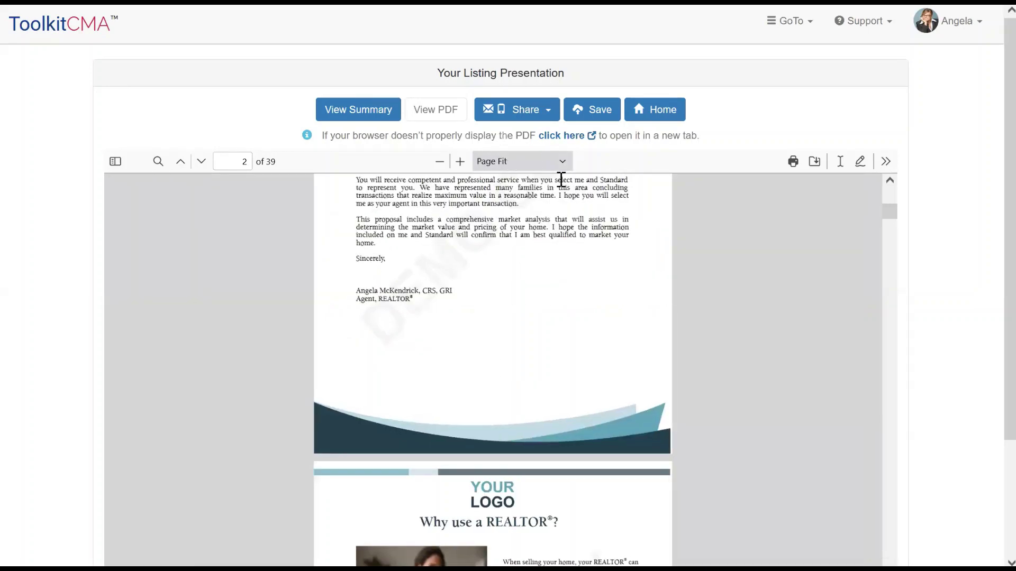
pyautogui.scroll(5, 601, 458)
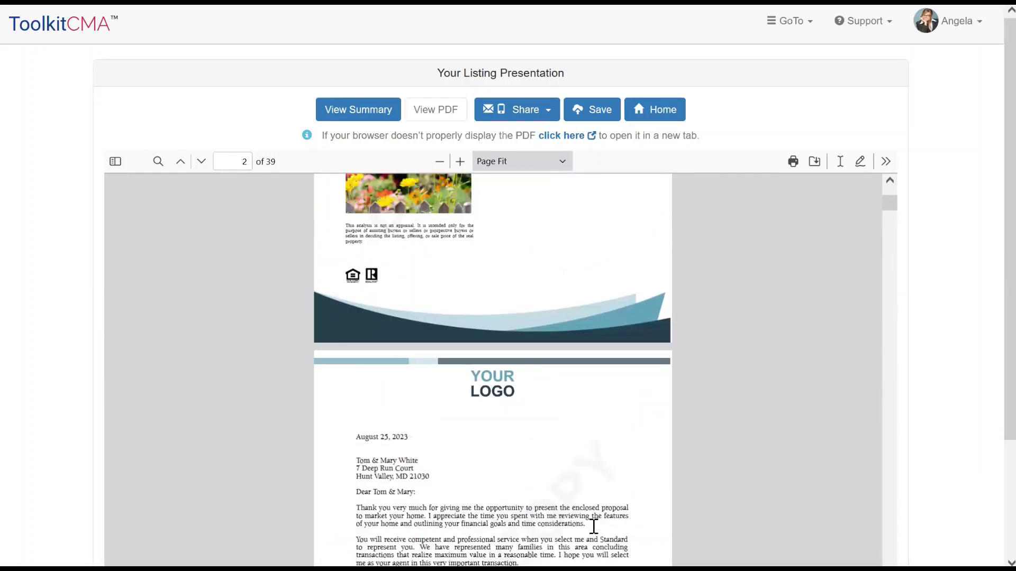
pyautogui.scroll(4, 594, 527)
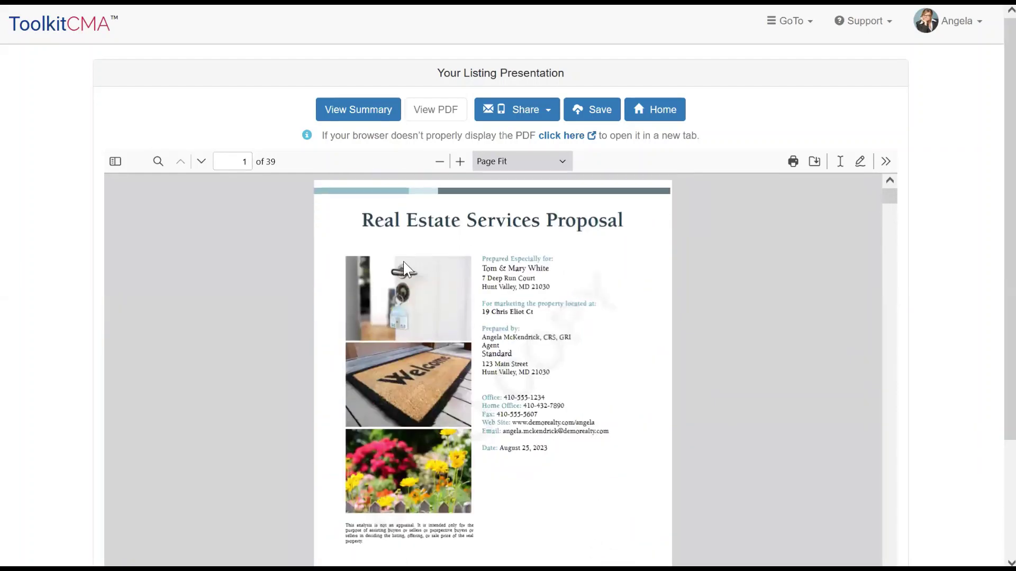
pyautogui.click(667, 119)
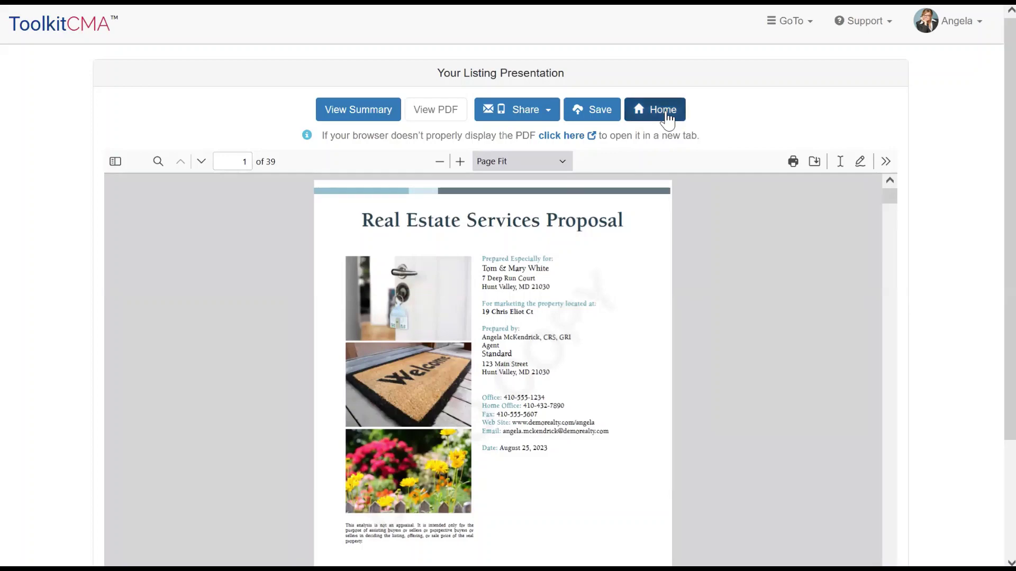